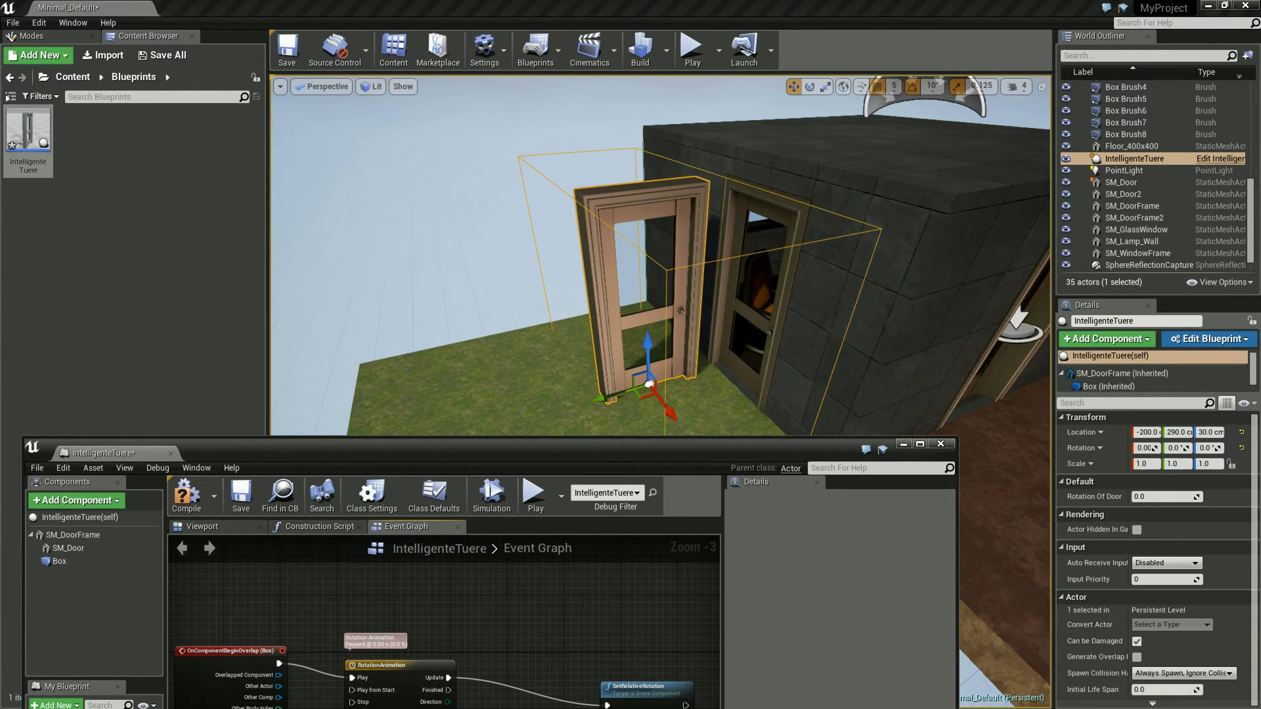
# Step: Orbit around the IntelligenteTuere door, then show the blueprint's Viewport component preview
pyautogui.moveTo(659, 257); pyautogui.dragTo(630, 263, button='right')
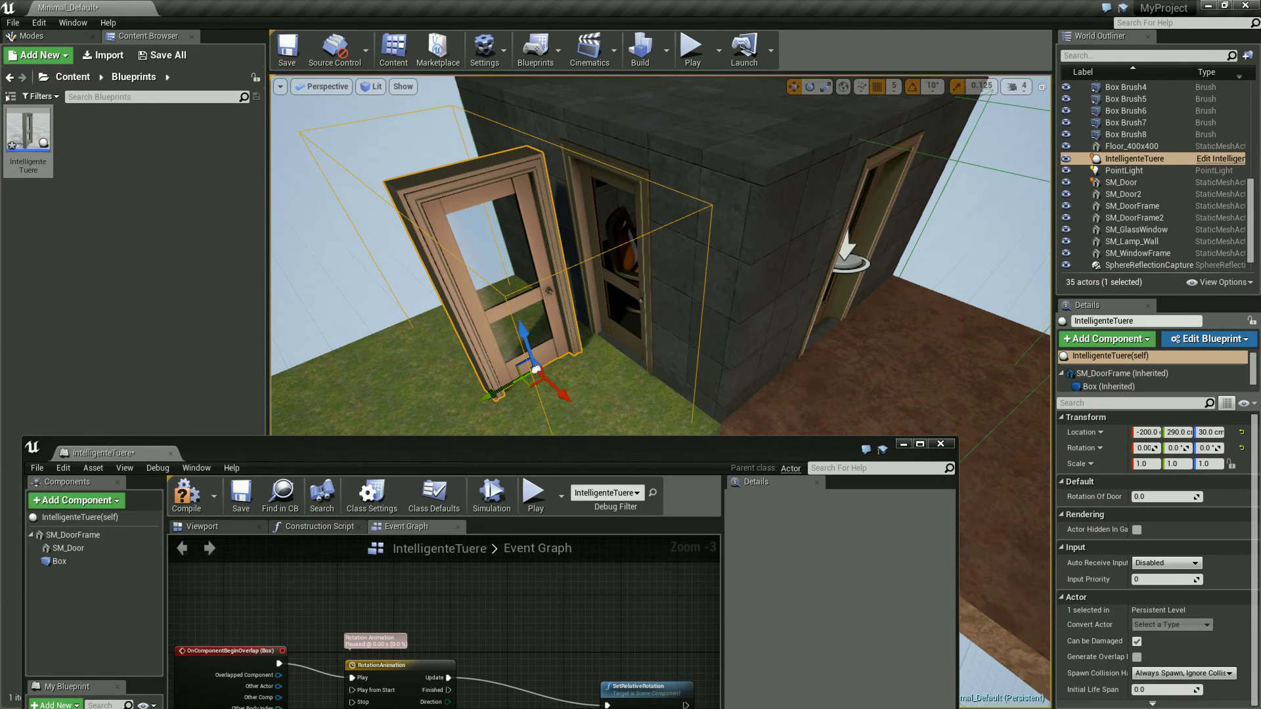
pyautogui.moveTo(492, 453); pyautogui.dragTo(496, 172)
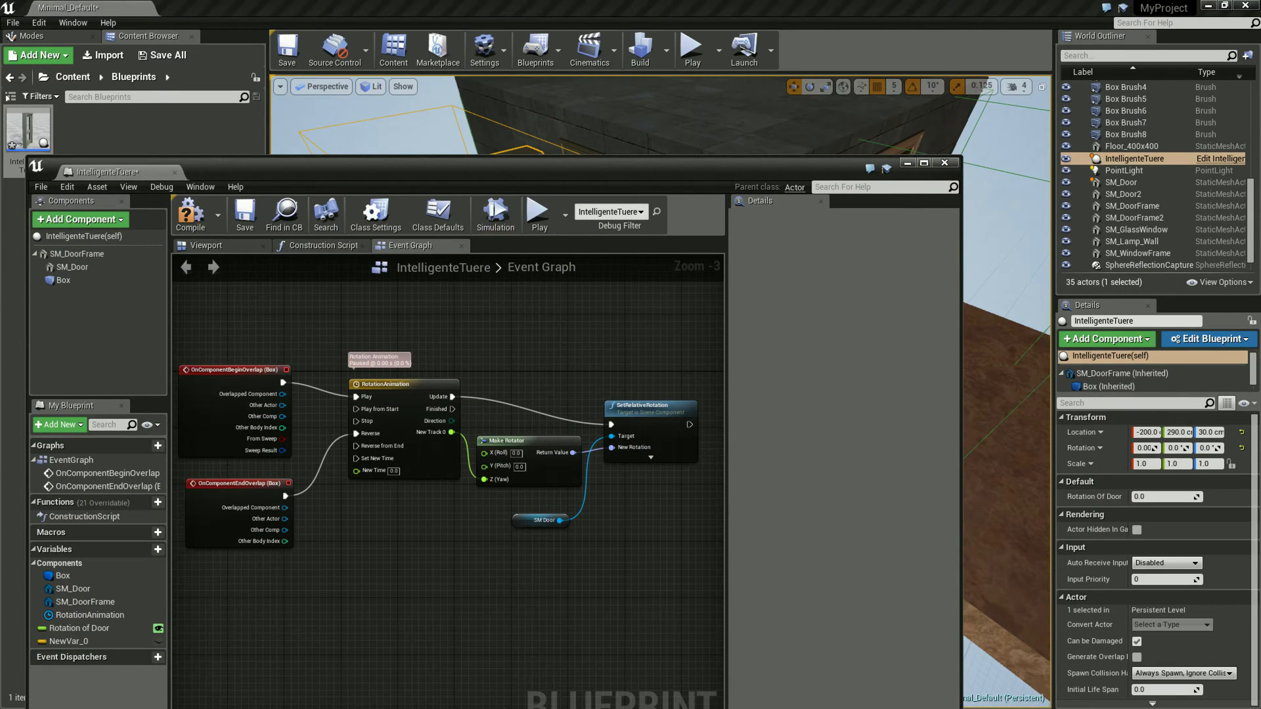
pyautogui.click(227, 246)
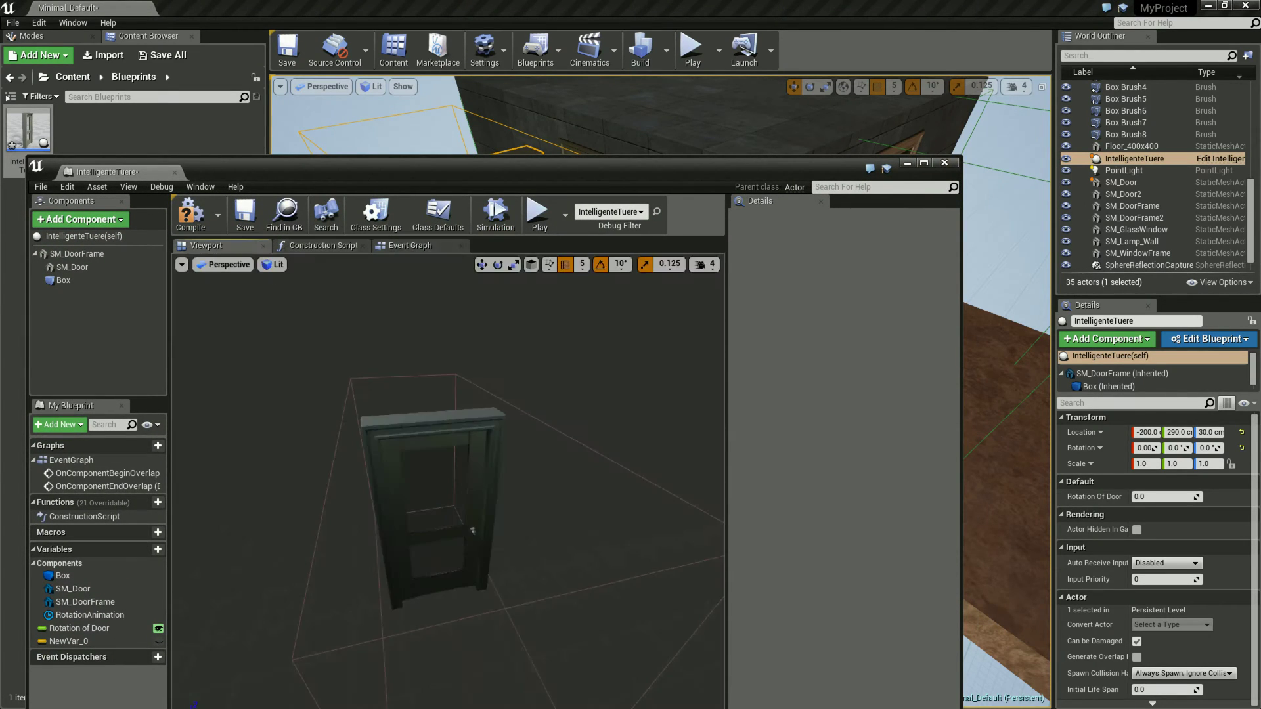
# Step: Frame the door in the preview and add a Text Render component to the blueprint
pyautogui.moveTo(447, 492); pyautogui.dragTo(446, 394)
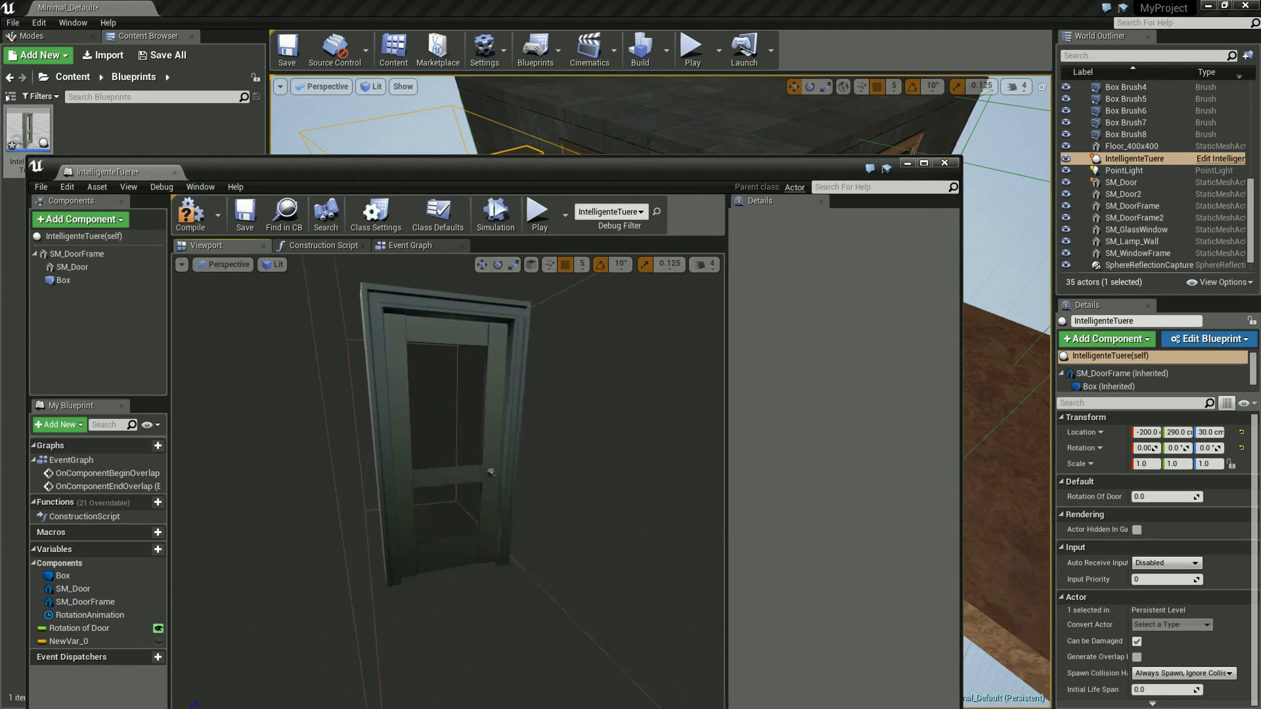
pyautogui.press('f')
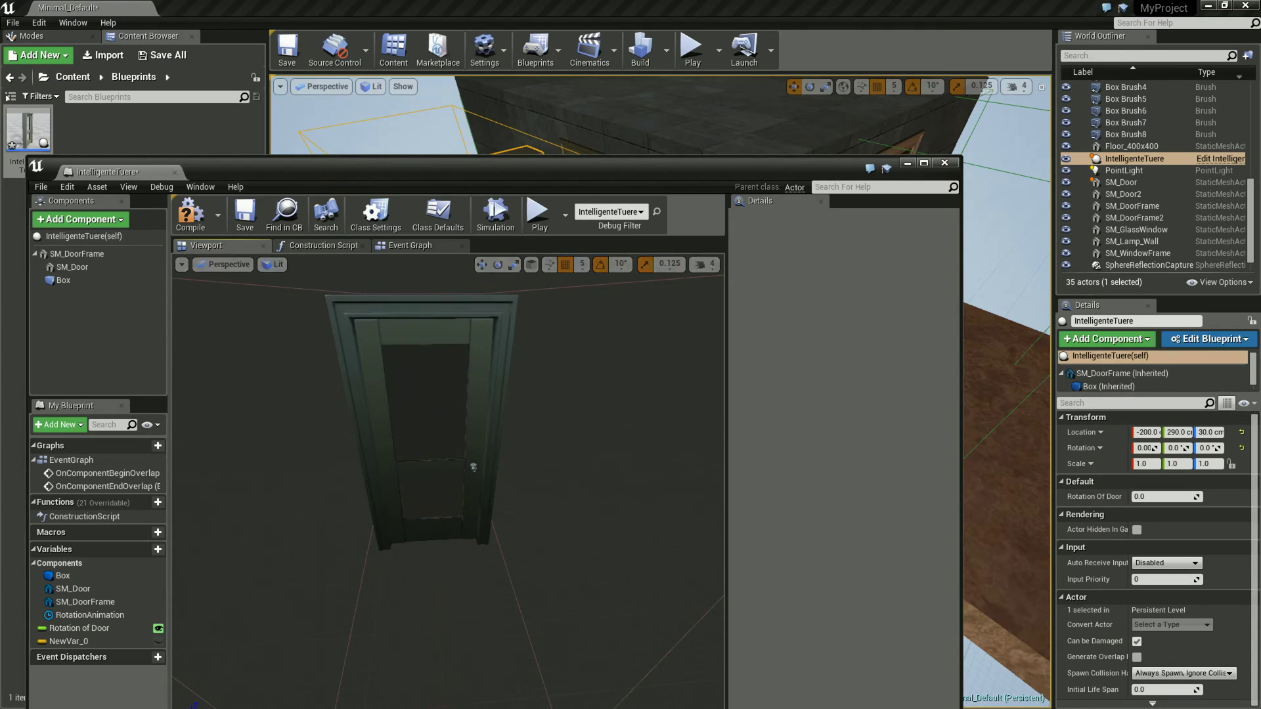
pyautogui.moveTo(447, 493); pyautogui.dragTo(421, 492)
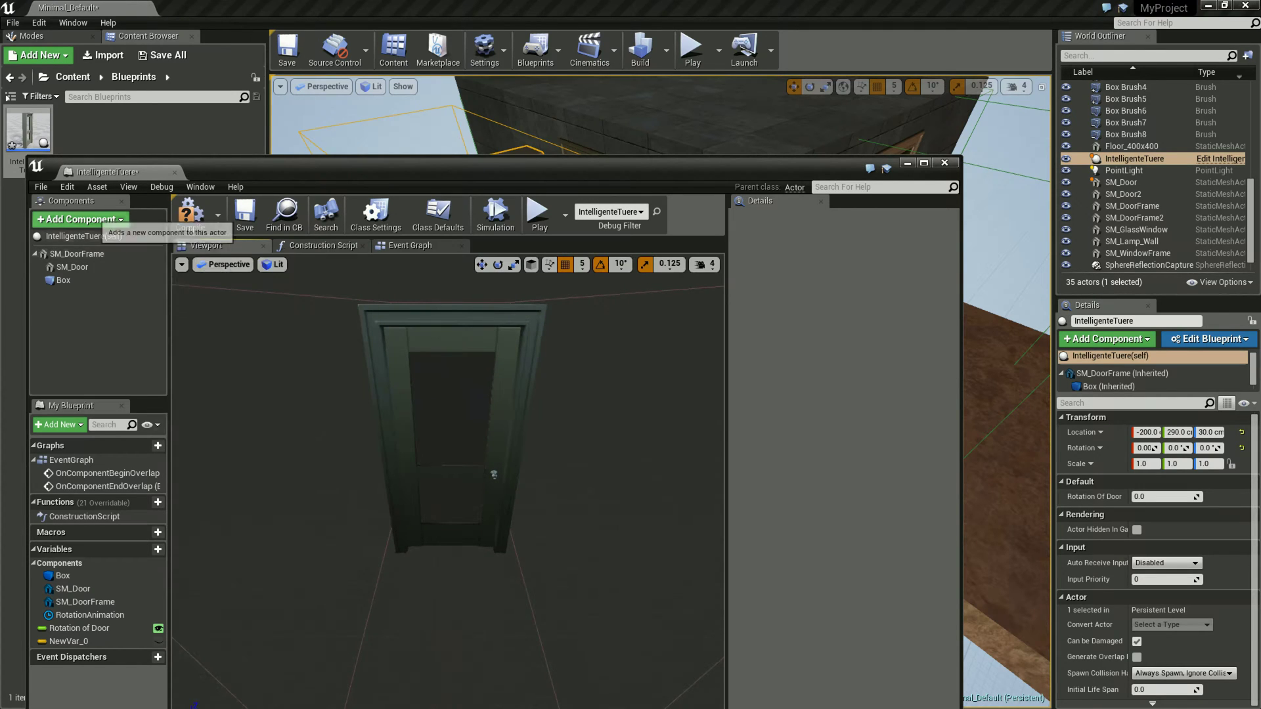
pyautogui.click(82, 219)
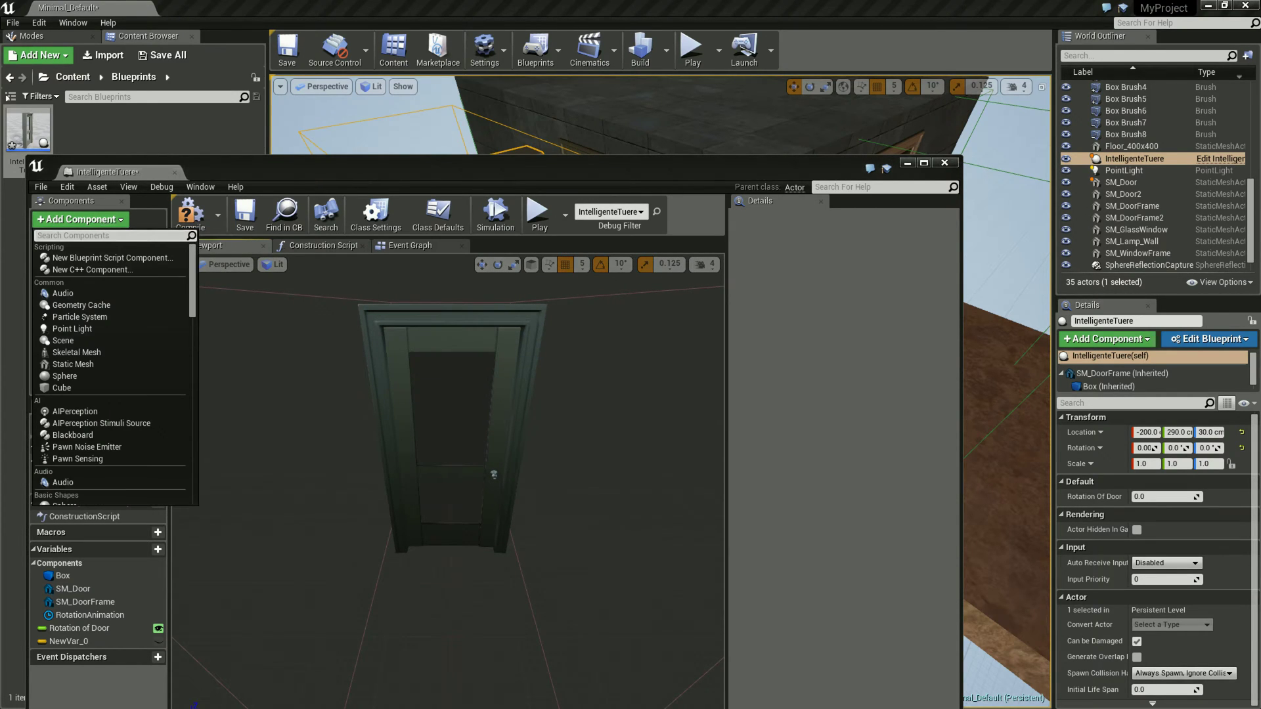
pyautogui.write('Tex')
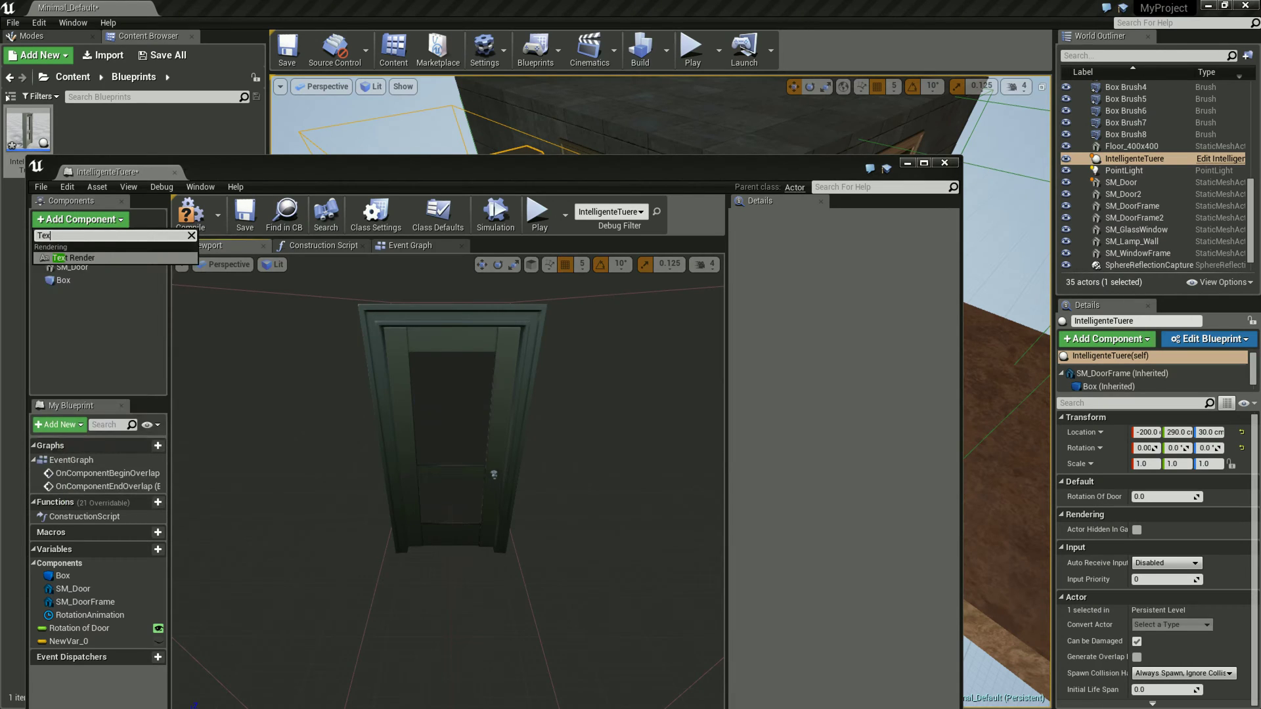
pyautogui.press('Return')
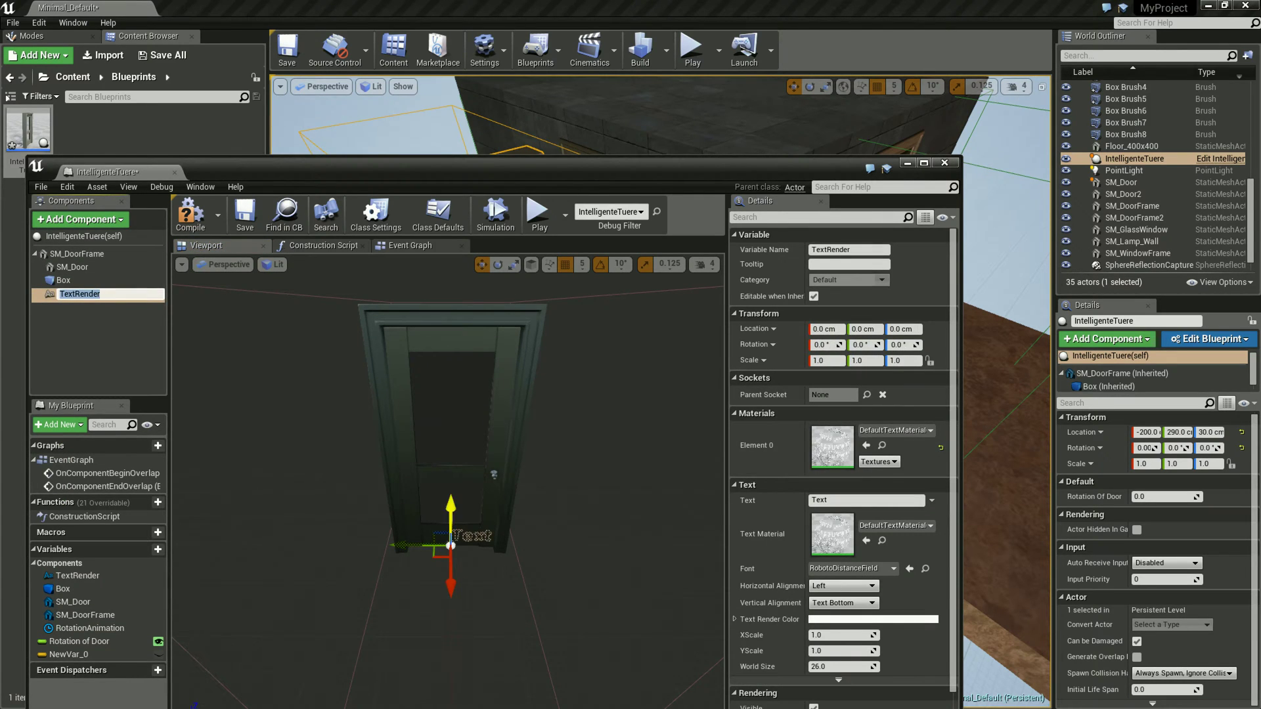
# Step: Move the Text Render component to 25, 10, 95 cm and select its Text field
pyautogui.moveTo(451, 518); pyautogui.dragTo(451, 437)
pyautogui.moveTo(451, 494)
pyautogui.mouseDown()
pyautogui.moveTo(451, 507)
pyautogui.moveTo(394, 480)
pyautogui.mouseUp()
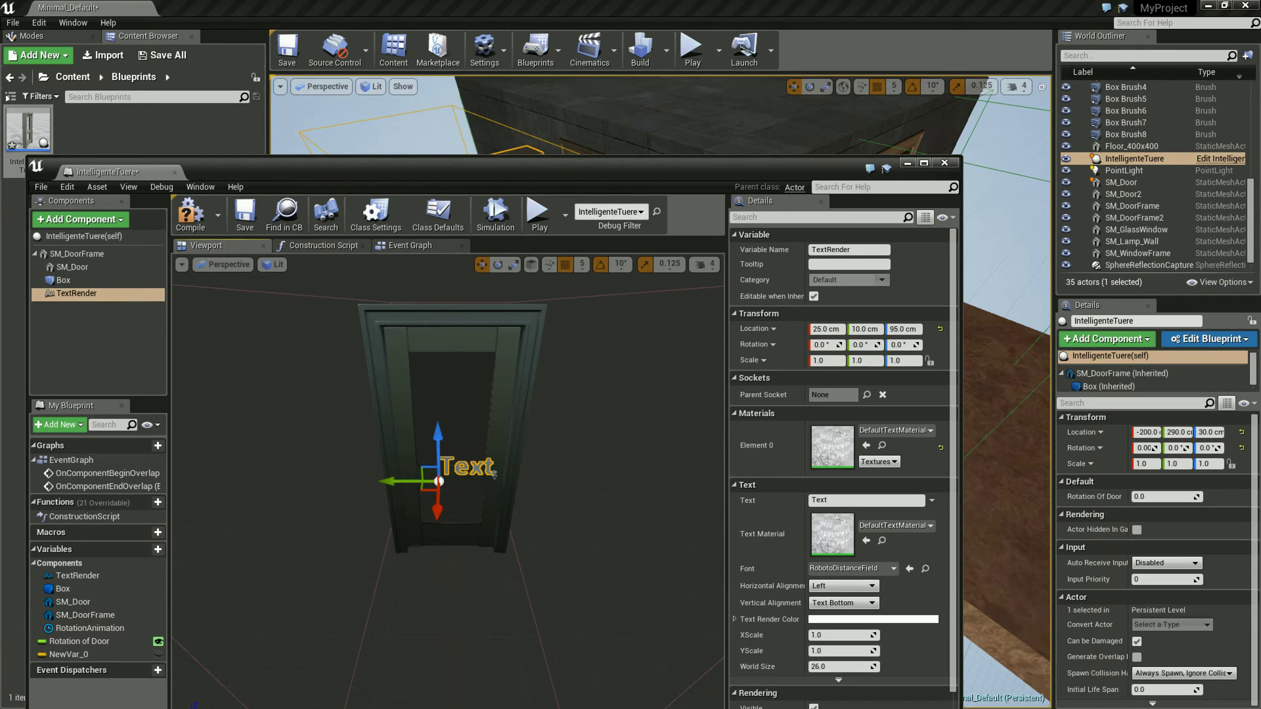
pyautogui.click(854, 501)
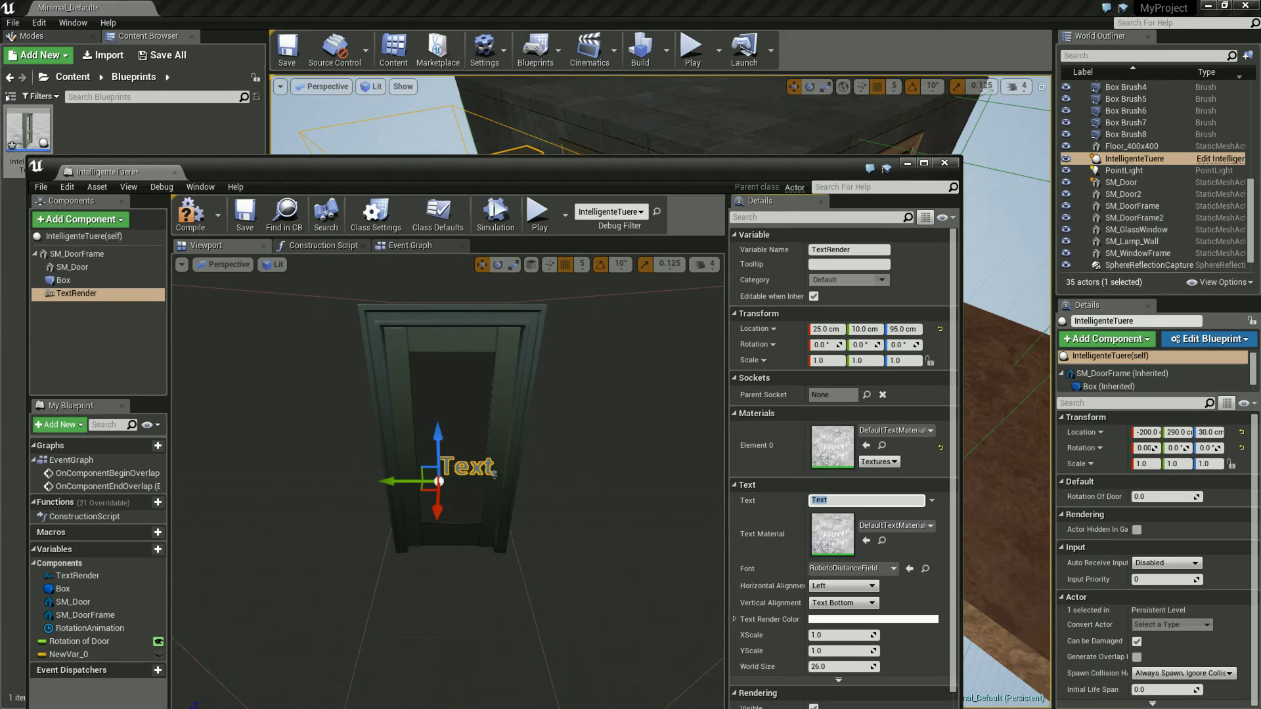
# Step: Make the text read 'E' and shift it to Y -15 cm, leaving the font unchanged
pyautogui.write('E')
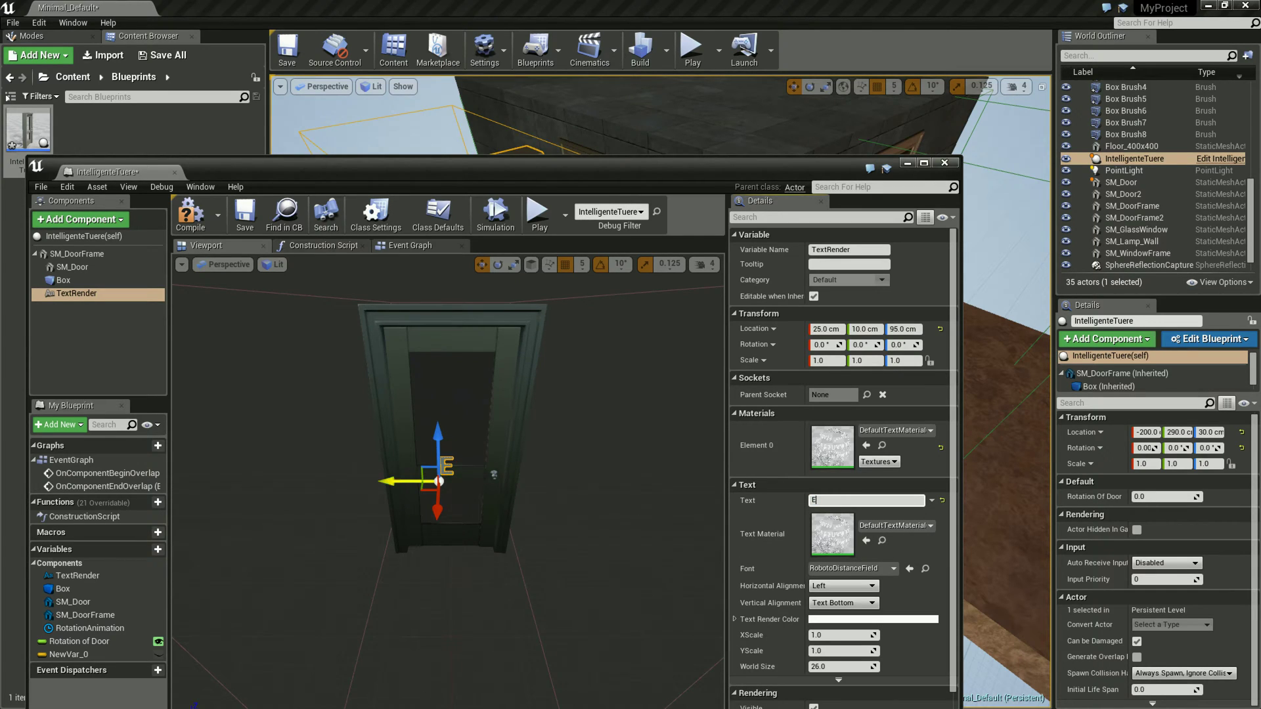
pyautogui.moveTo(401, 482); pyautogui.dragTo(432, 481)
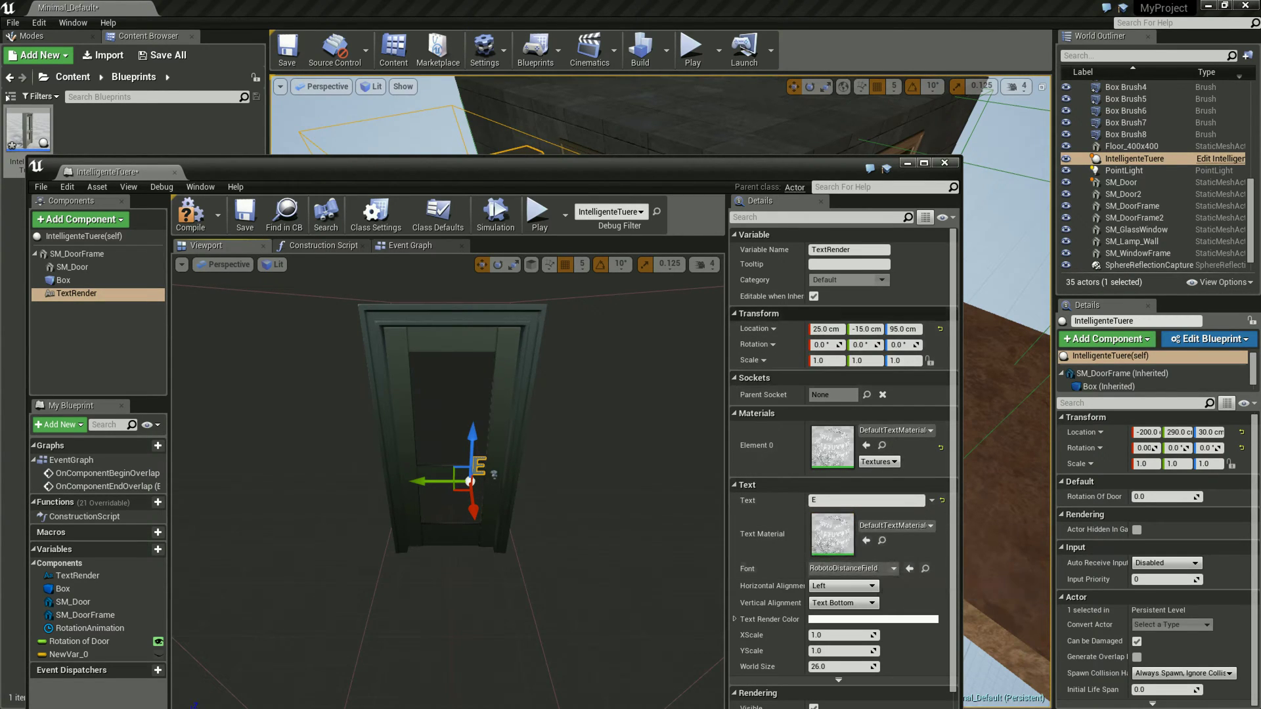
pyautogui.scroll(-1, 768, 345)
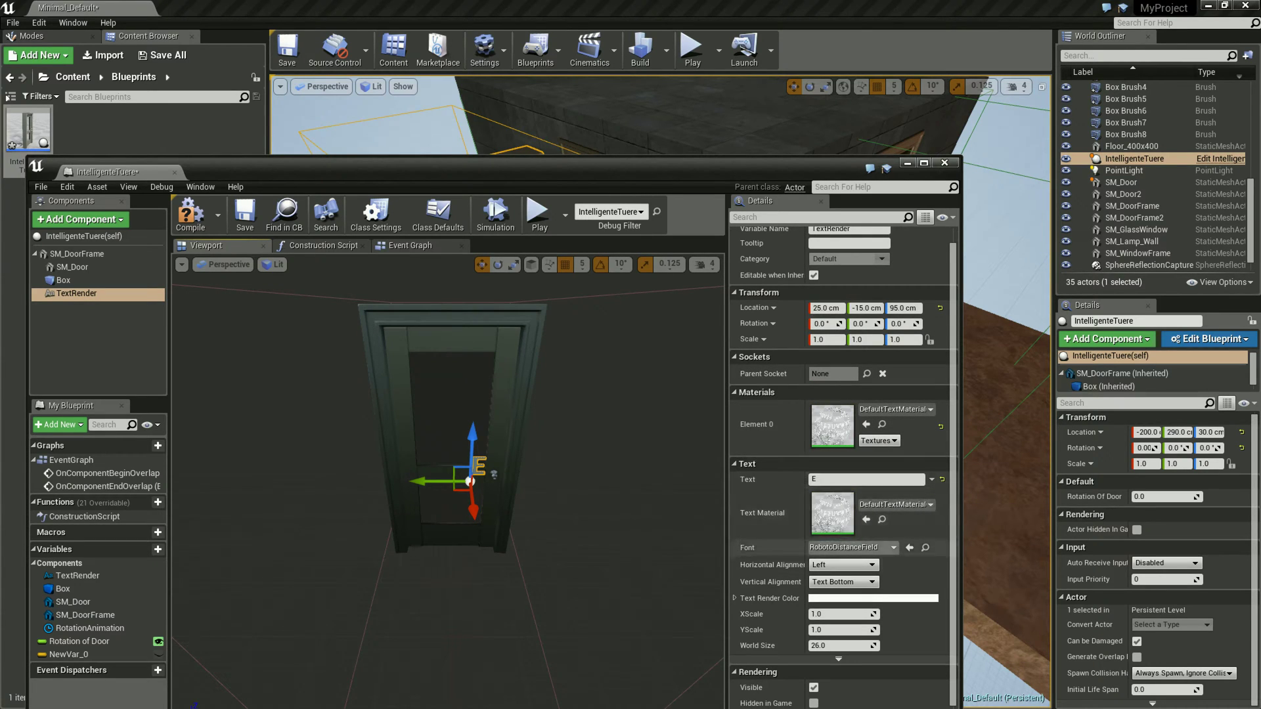
pyautogui.click(852, 547)
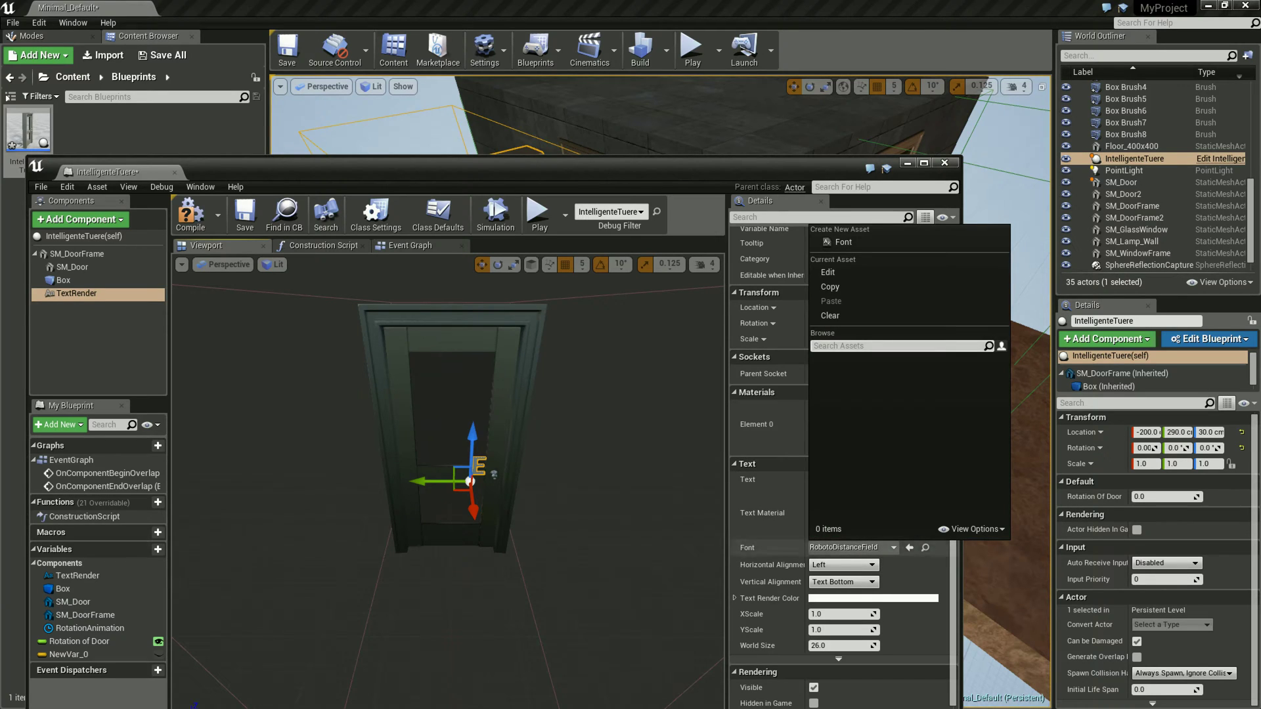
pyautogui.click(824, 547)
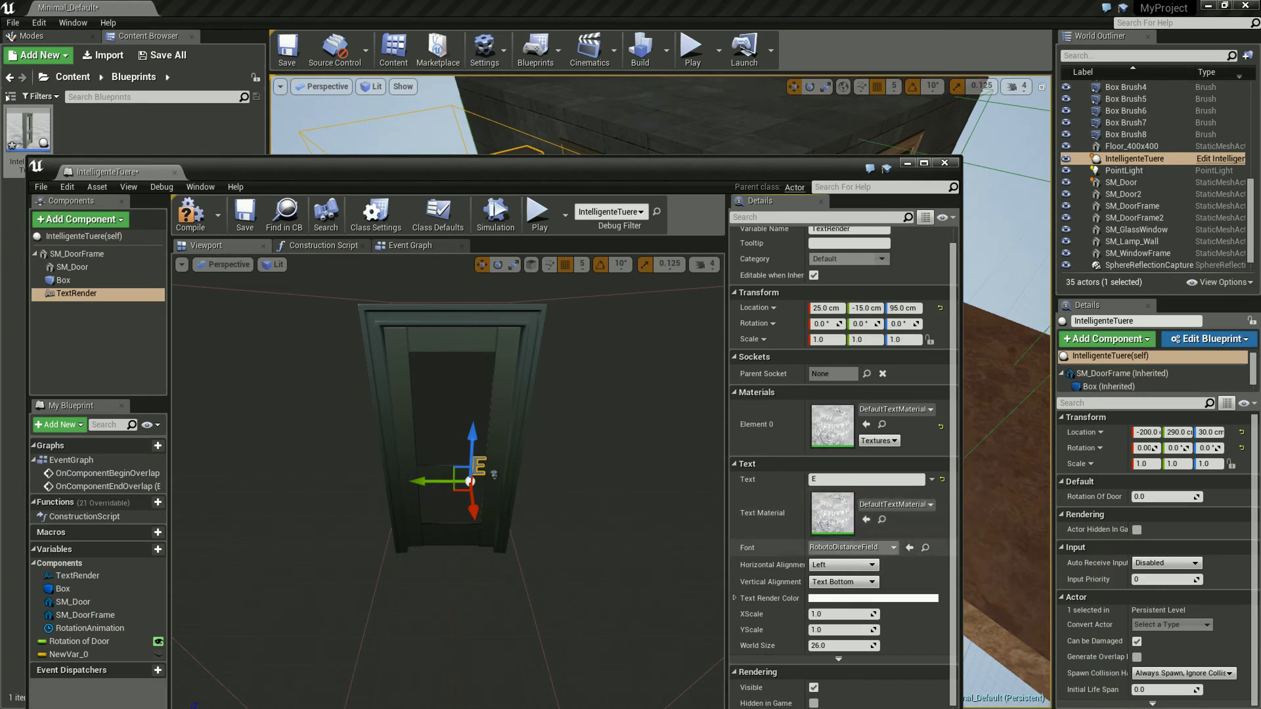
# Step: Uncheck Rendering > Visible so the E text is hidden by default
pyautogui.scroll(-5, 840, 460)
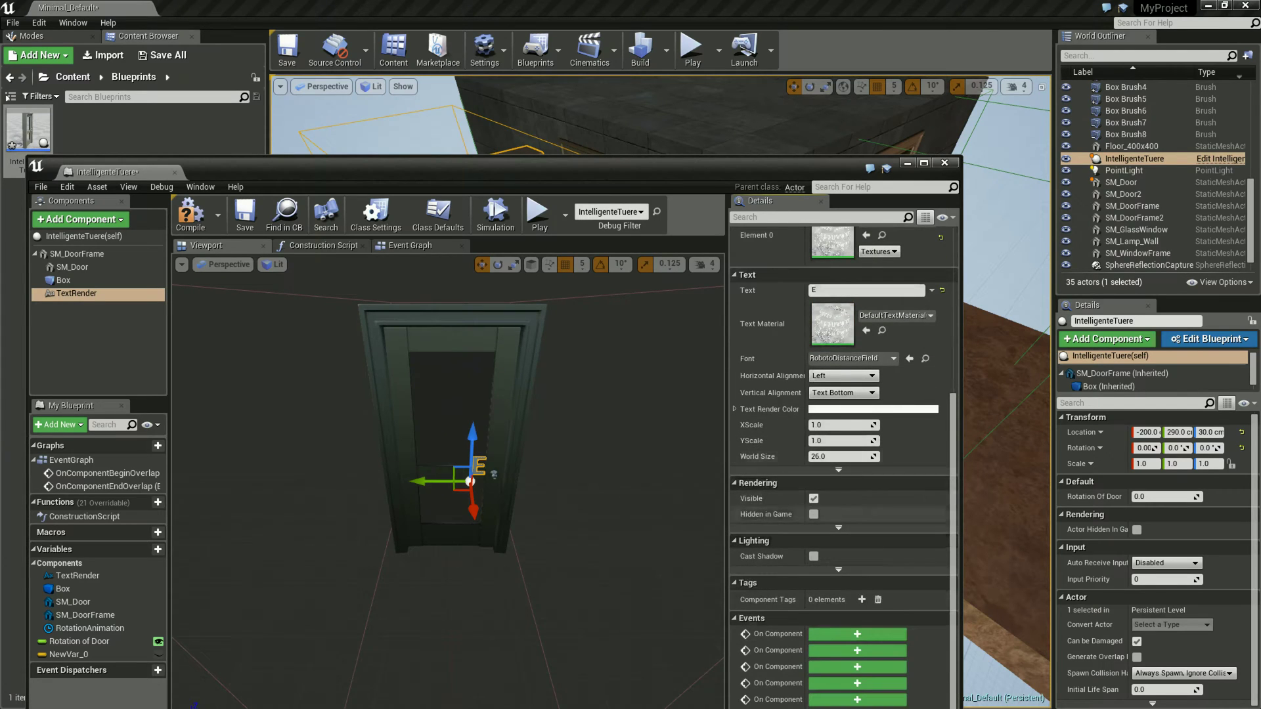
pyautogui.scroll(5, 840, 460)
pyautogui.moveTo(459, 427)
pyautogui.mouseDown(button='right')
pyautogui.moveTo(499, 427)
pyautogui.moveTo(474, 427)
pyautogui.mouseUp(button='right')
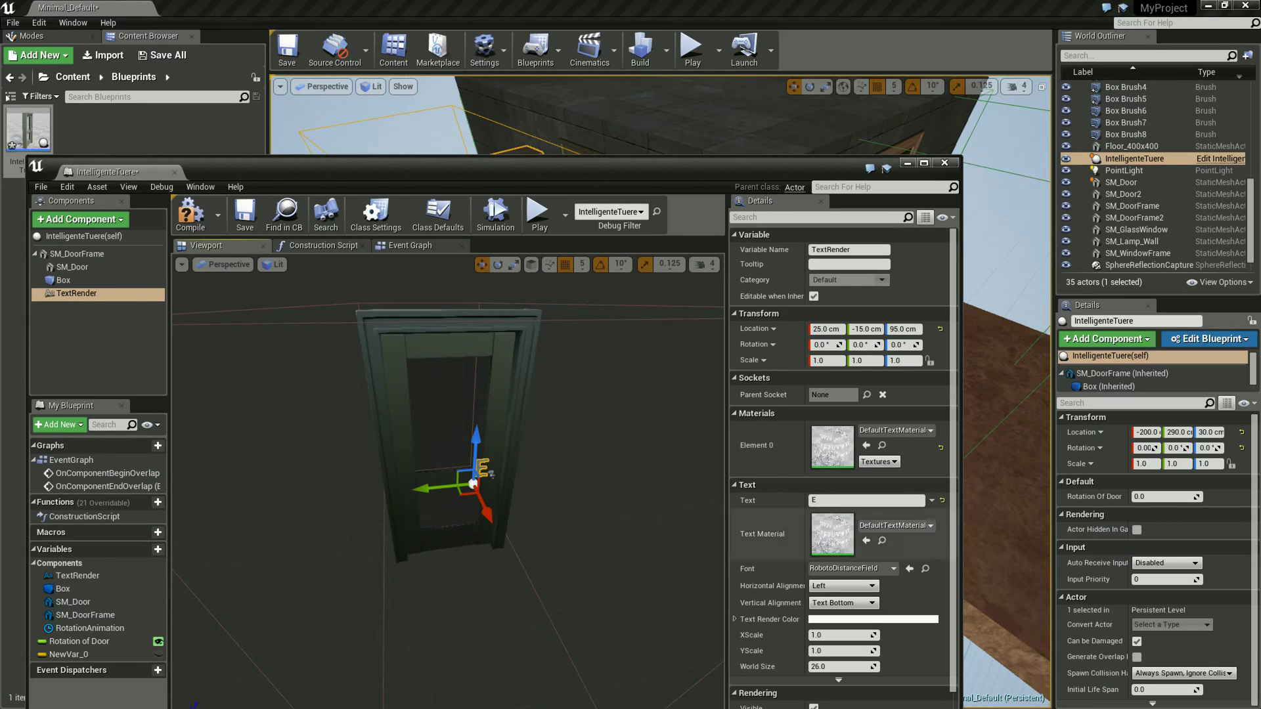
pyautogui.scroll(-3, 841, 460)
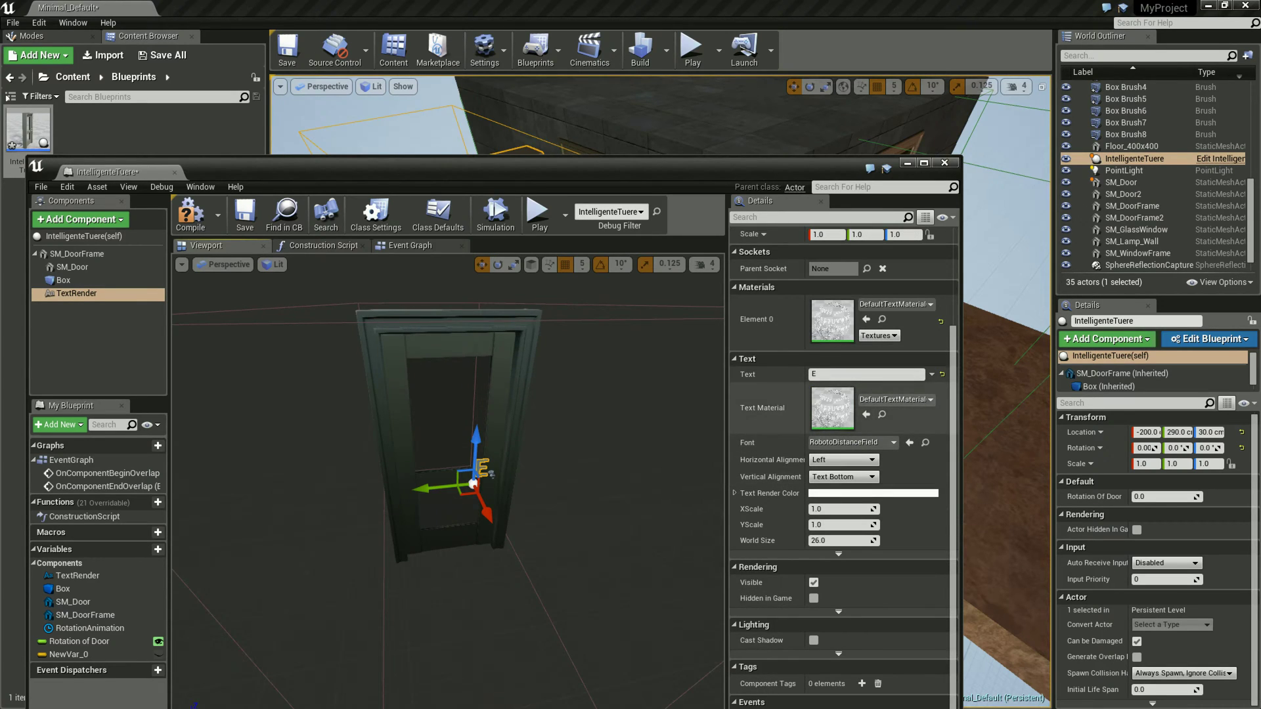
pyautogui.scroll(-2, 834, 571)
pyautogui.click(814, 561)
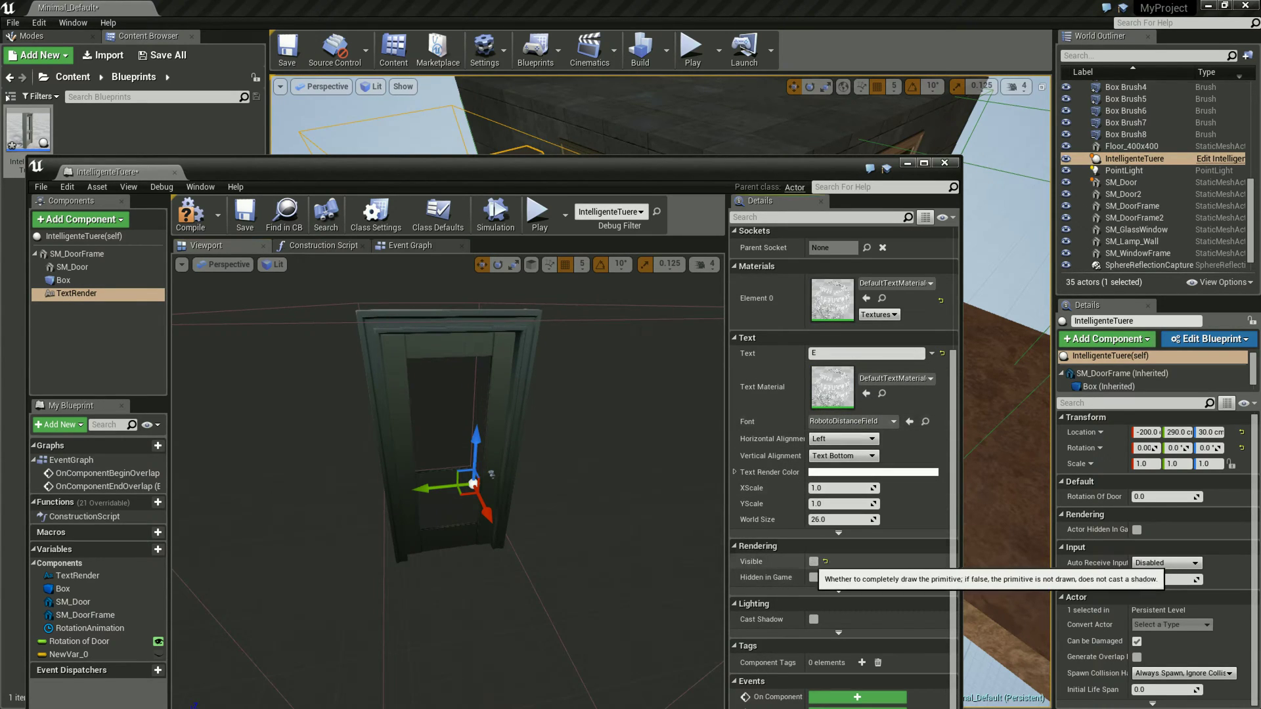
pyautogui.moveTo(460, 172); pyautogui.dragTo(436, 569)
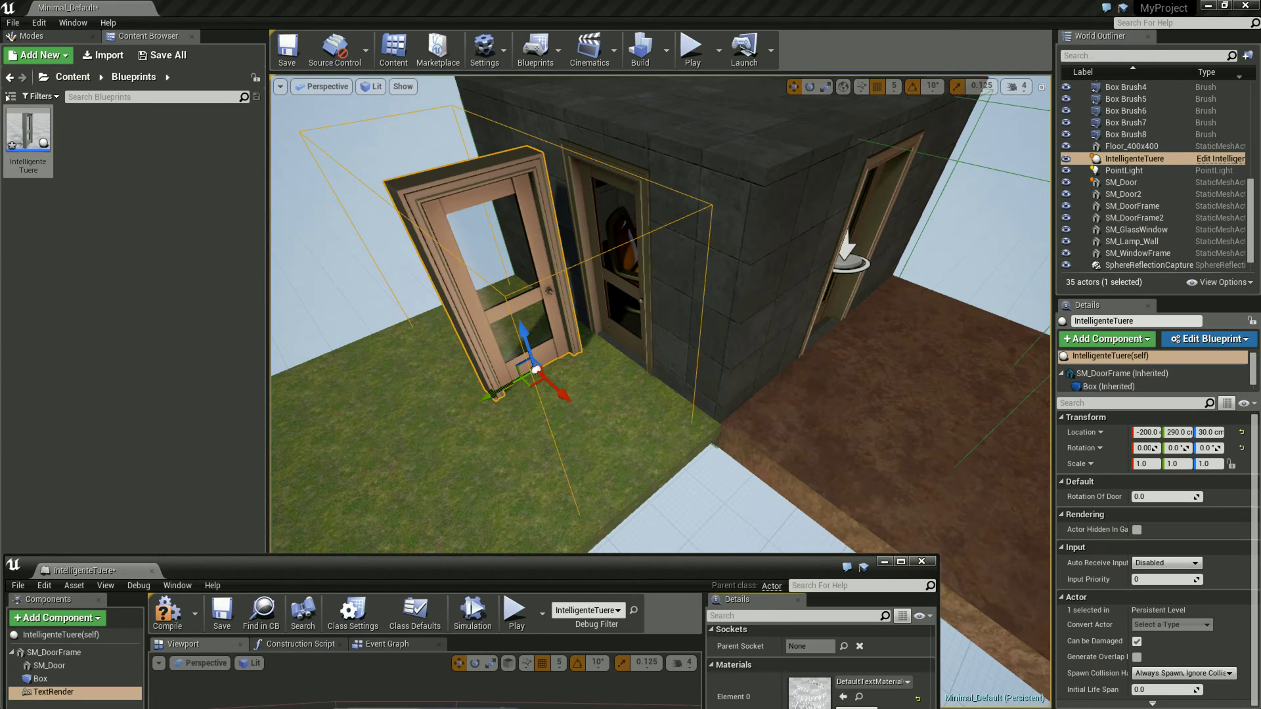
# Step: Bring the Blueprint editor back up and return to its Event Graph
pyautogui.moveTo(657, 329); pyautogui.dragTo(696, 289)
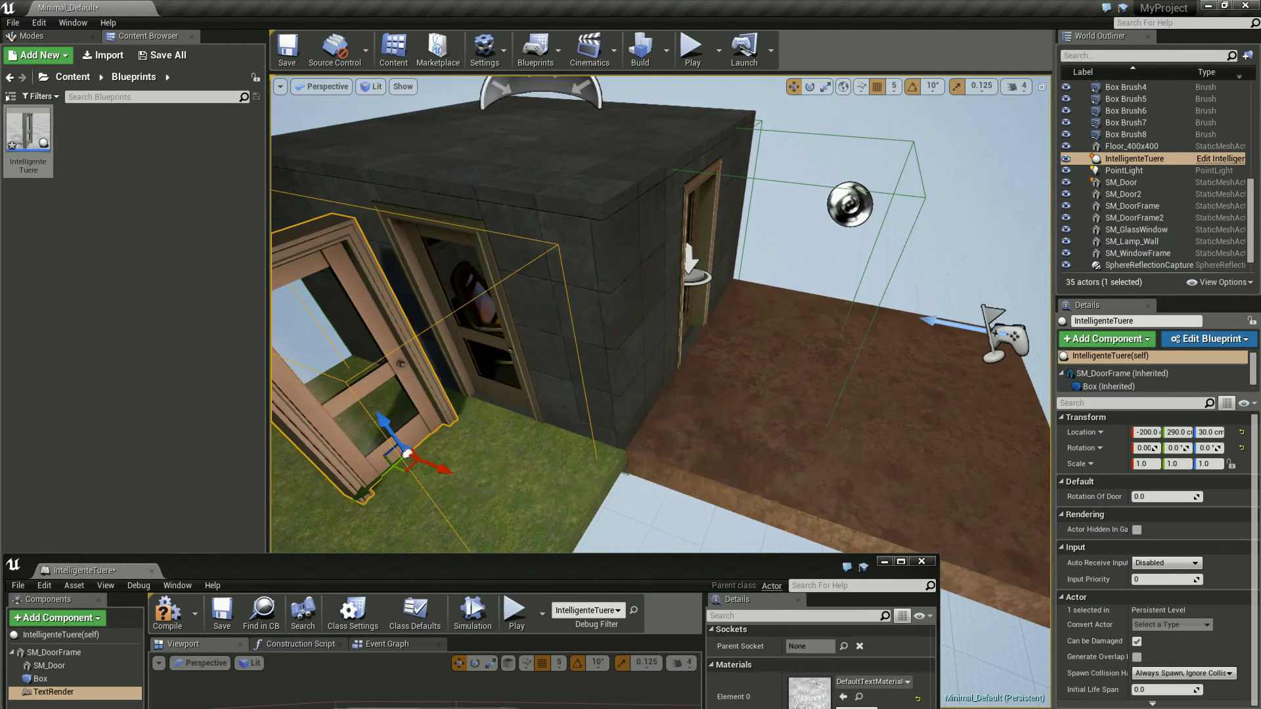
pyautogui.scroll(-5, 657, 329)
pyautogui.moveTo(460, 566)
pyautogui.mouseDown()
pyautogui.moveTo(514, 208)
pyautogui.moveTo(459, 194)
pyautogui.mouseUp()
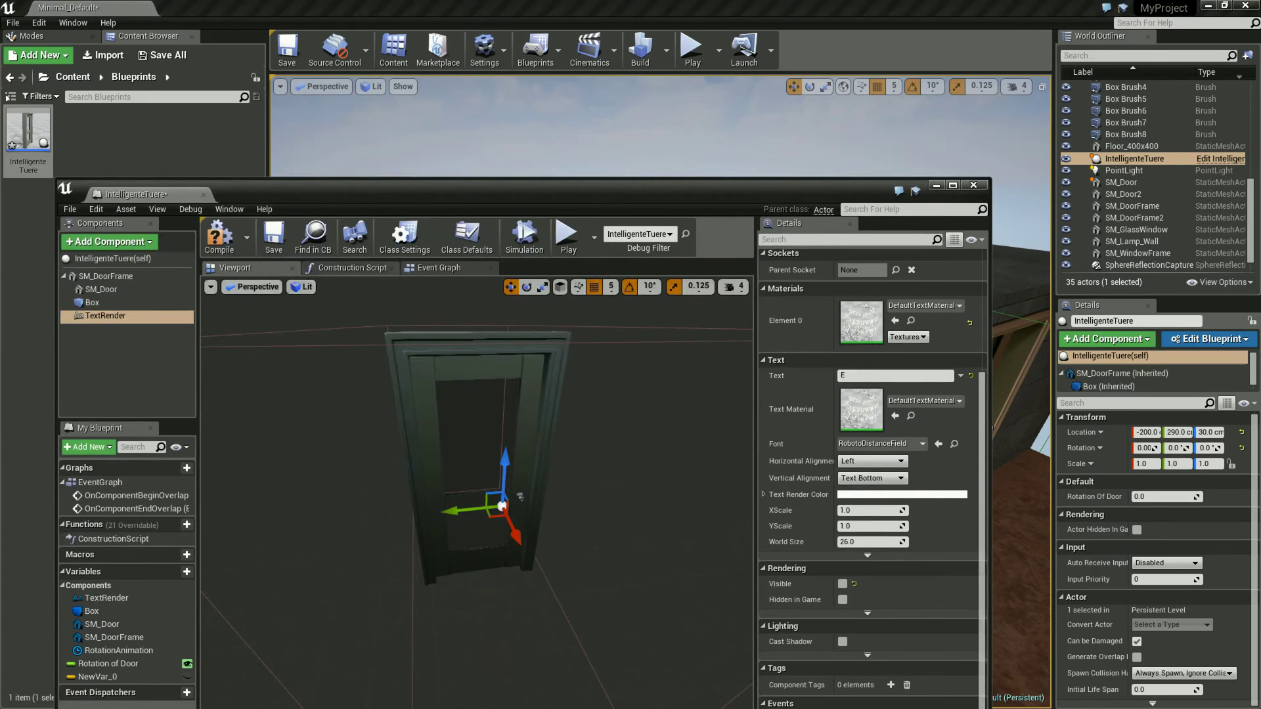
pyautogui.click(446, 268)
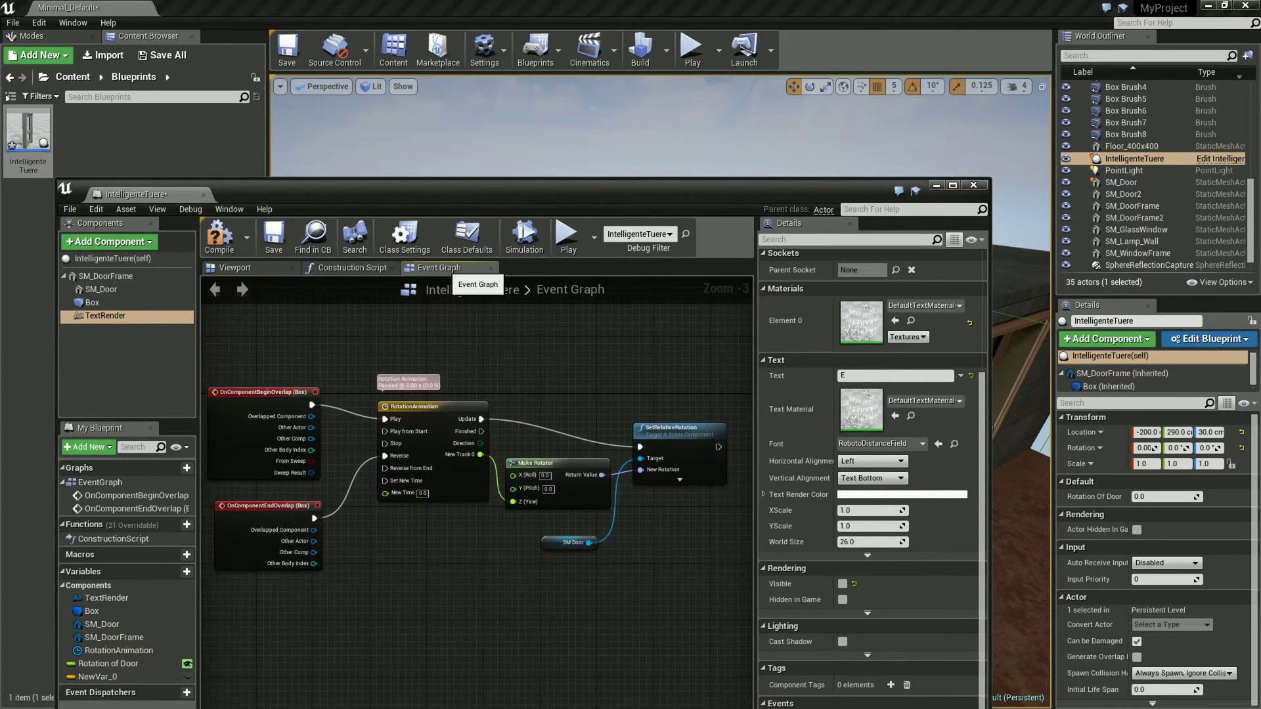
pyautogui.moveTo(480, 427); pyautogui.dragTo(502, 409, button='right')
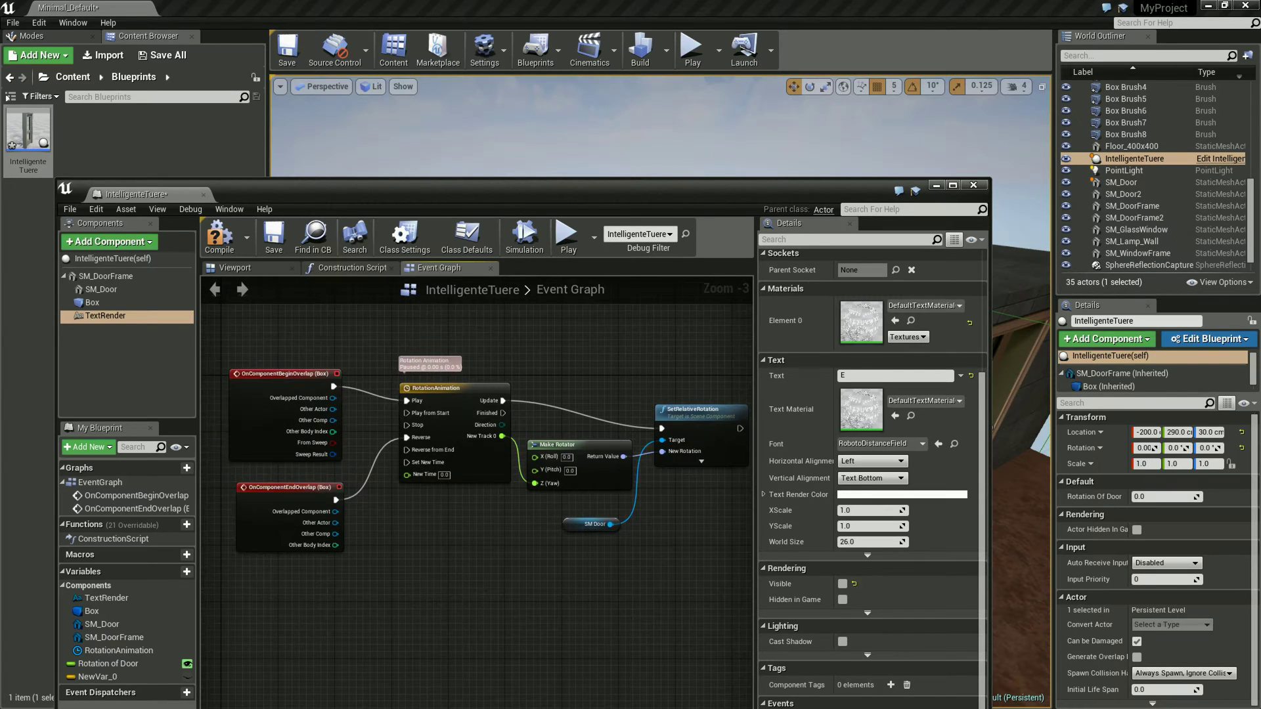
# Step: Unhook EndOverlap from the timeline's Reverse, move the four rotation nodes down, and comment them
pyautogui.keyDown('alt'); pyautogui.click(407, 438); pyautogui.keyUp('alt')
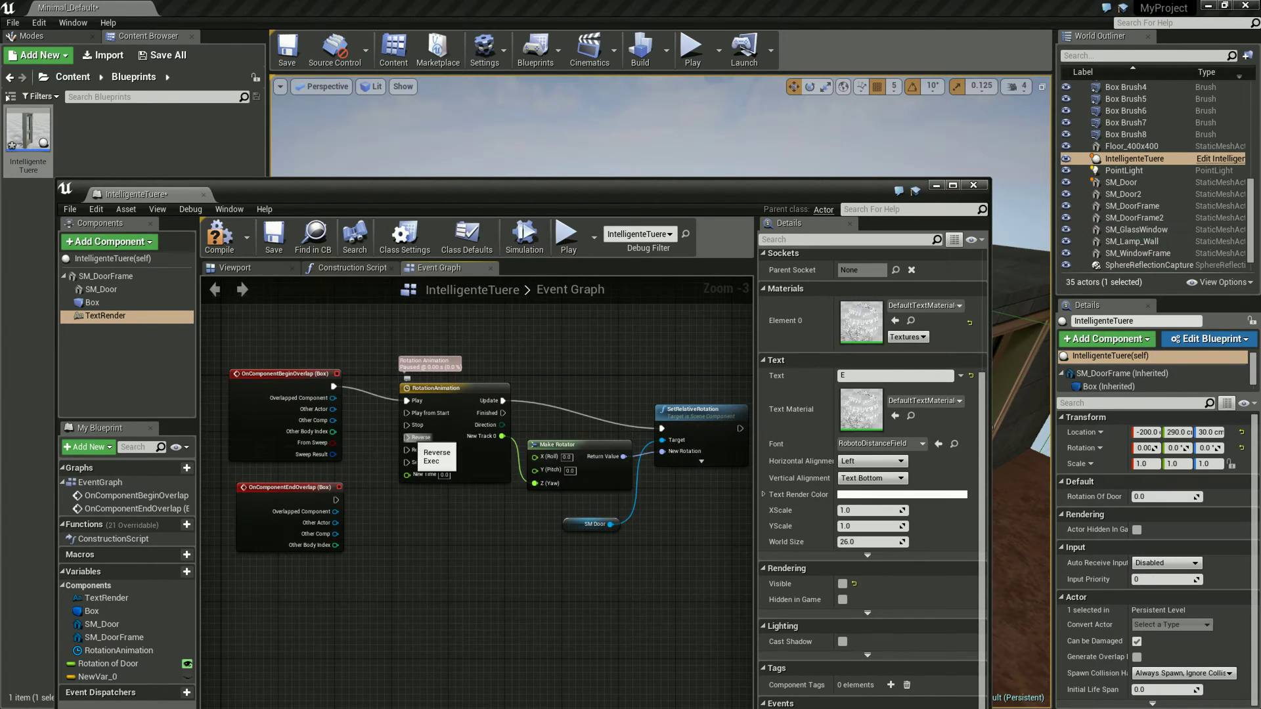
pyautogui.moveTo(397, 364); pyautogui.dragTo(729, 532)
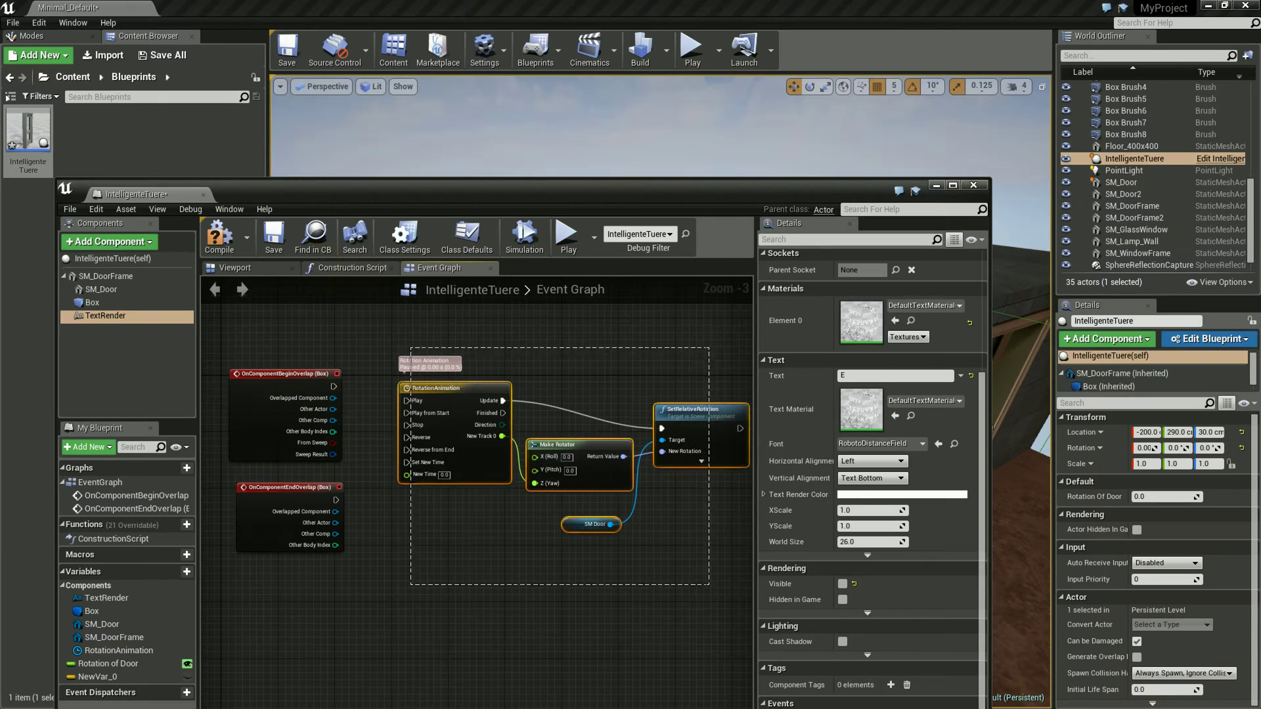
pyautogui.moveTo(696, 409); pyautogui.dragTo(667, 464)
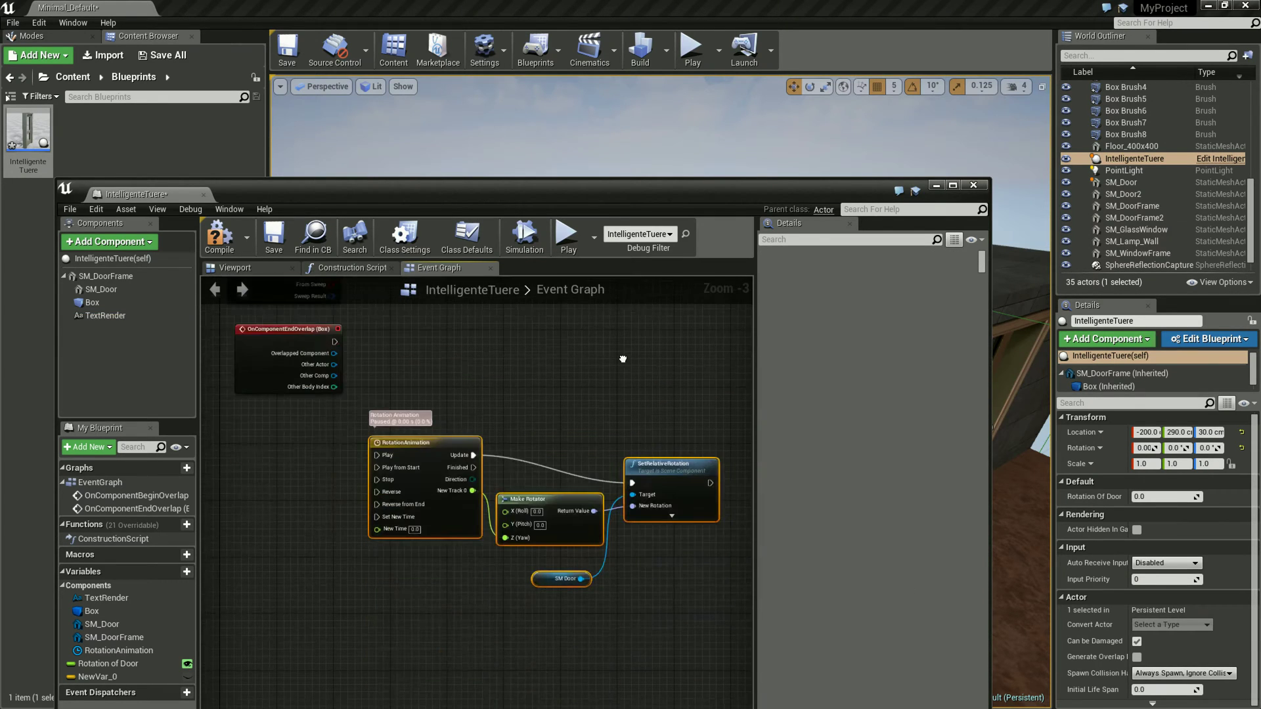
pyautogui.press('c')
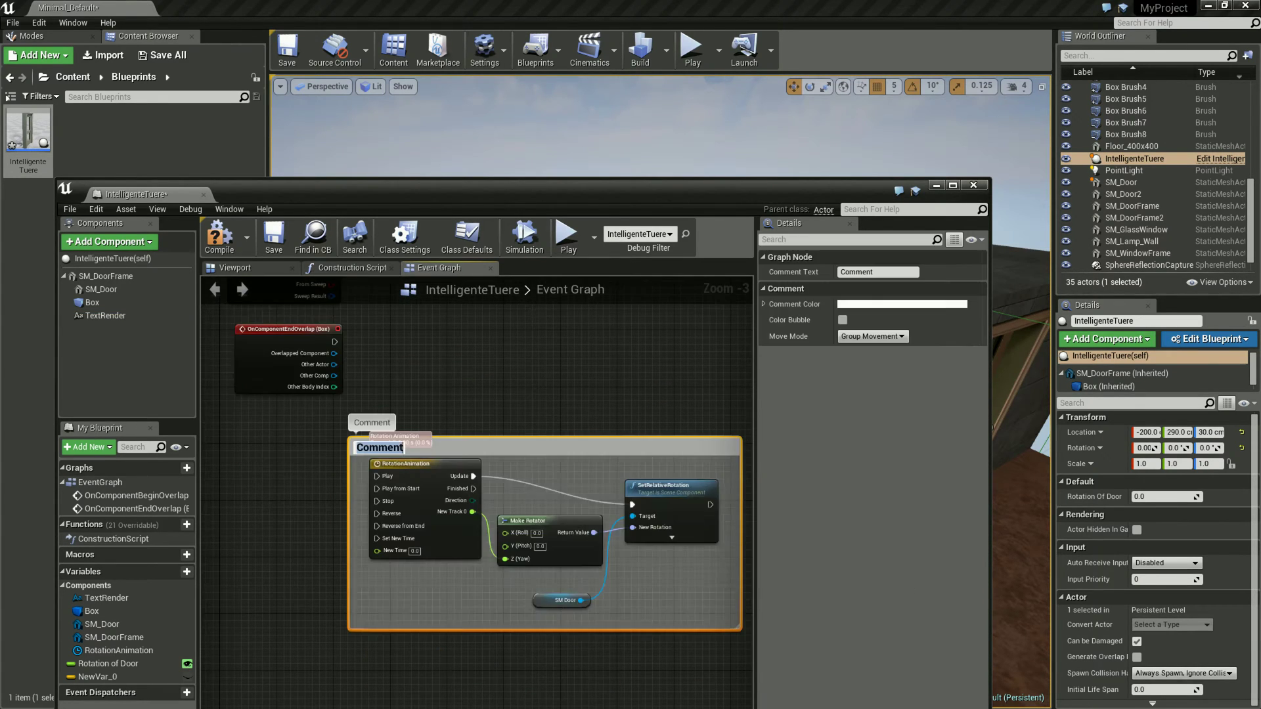
# Step: Title the comment box 'Tür Animation' and briefly lower the editor to view the door
pyautogui.write('Tür Animation')
pyautogui.press('Return')
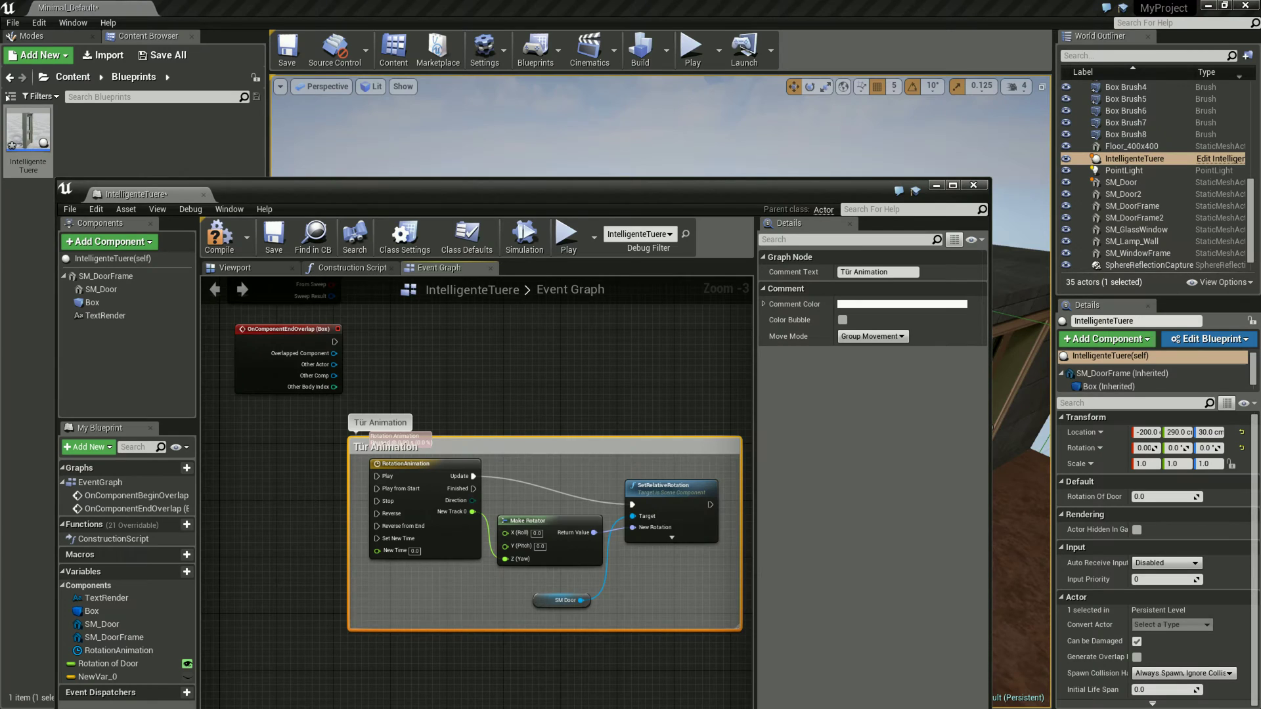
pyautogui.moveTo(273, 328); pyautogui.dragTo(315, 479, button='right')
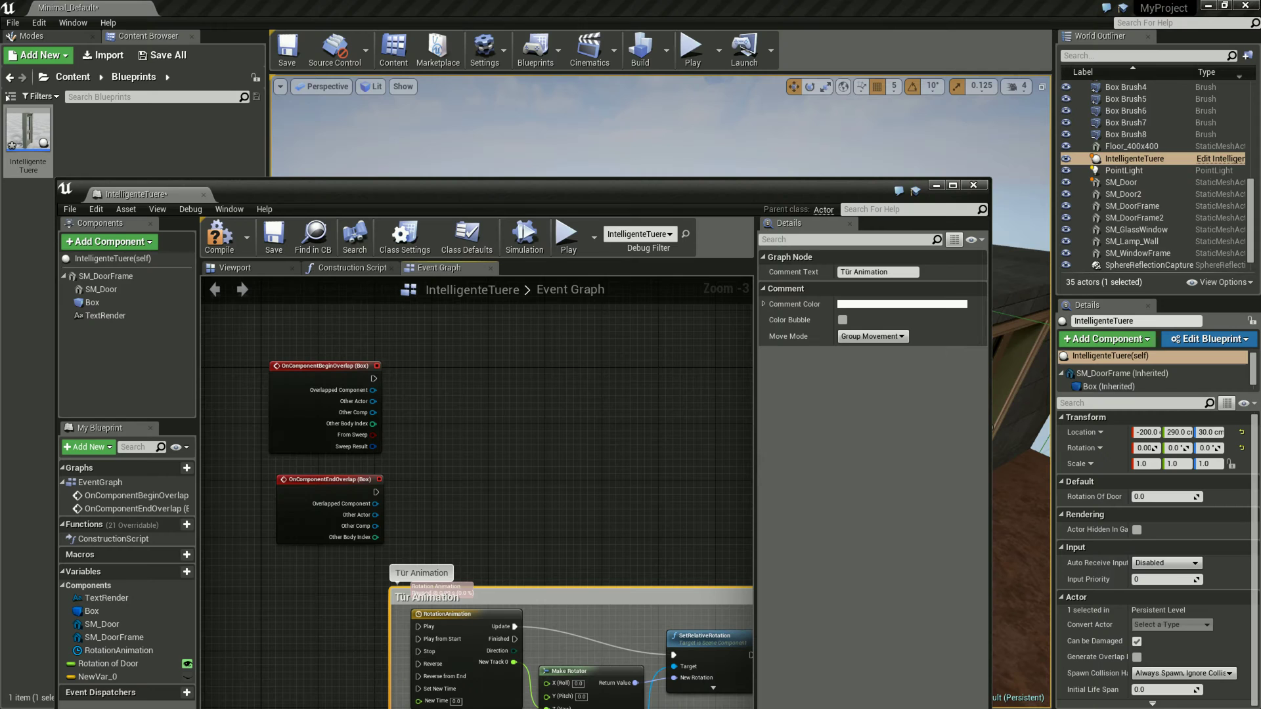
pyautogui.moveTo(571, 191); pyautogui.dragTo(497, 552)
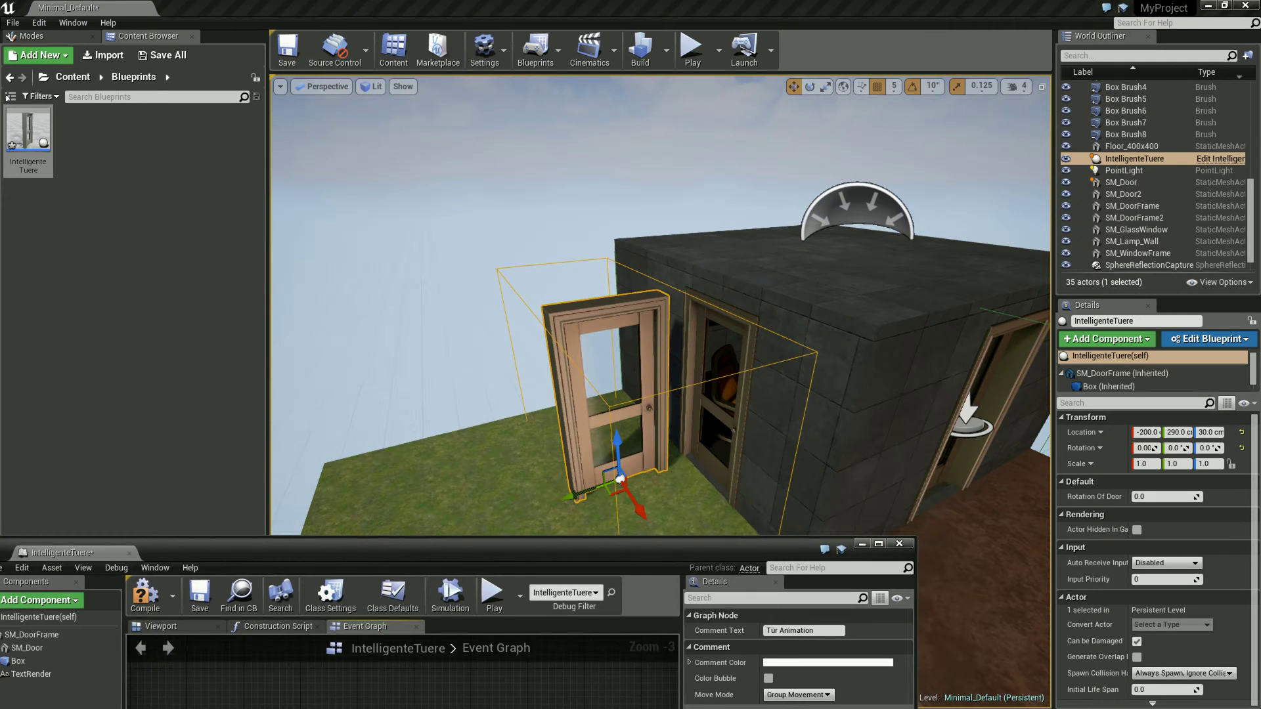
pyautogui.moveTo(497, 552); pyautogui.dragTo(527, 207)
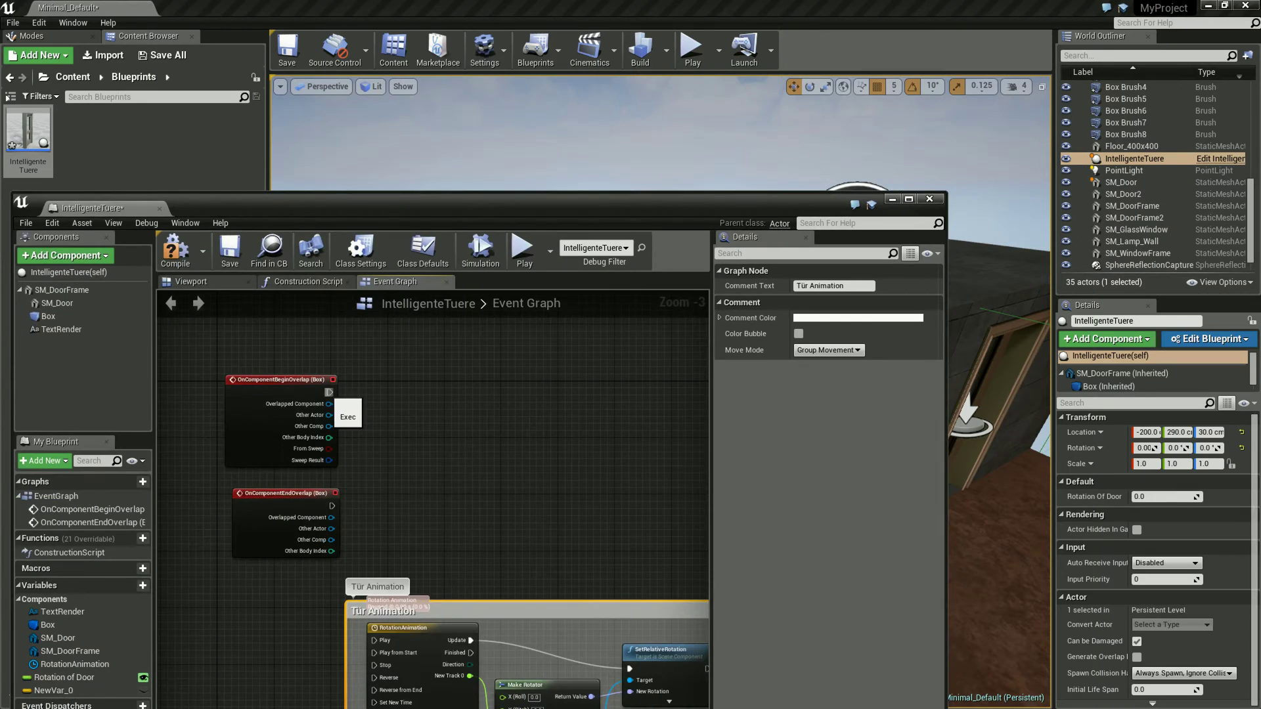
# Step: Add a Toggle Visibility (TextRender) node after the BeginOverlap event
pyautogui.moveTo(329, 392); pyautogui.dragTo(379, 394)
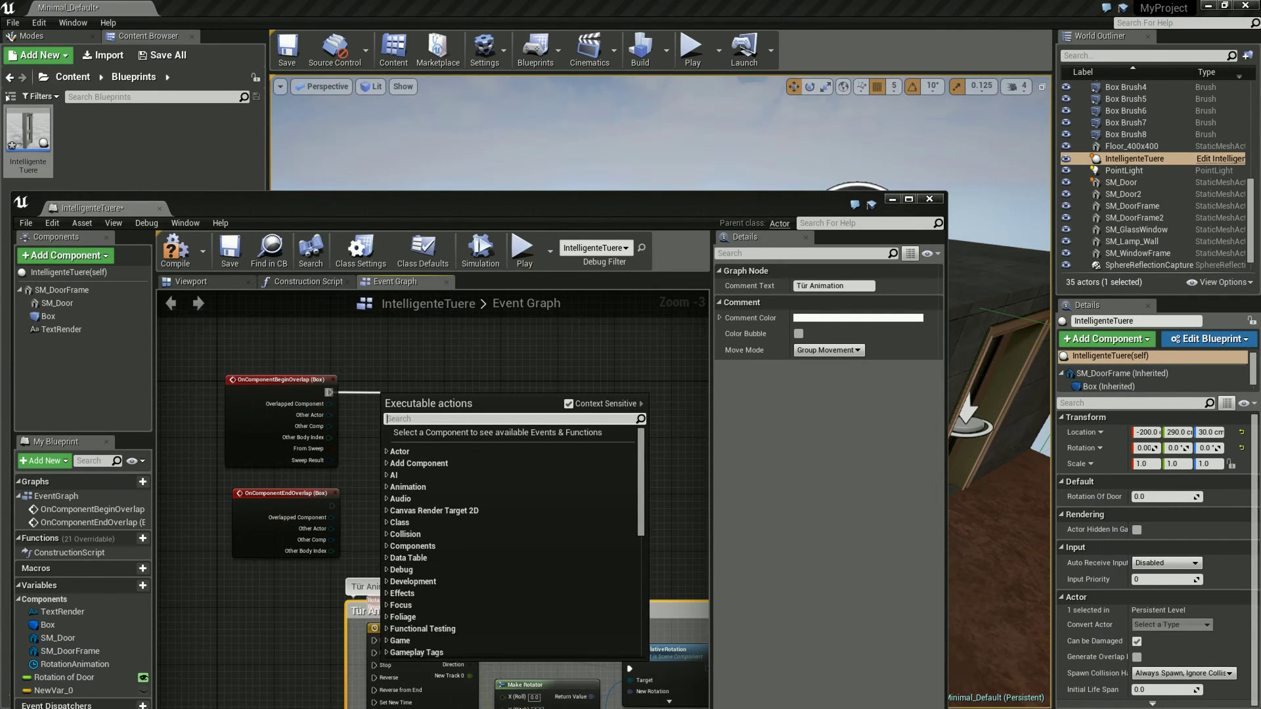
pyautogui.write('Toggle')
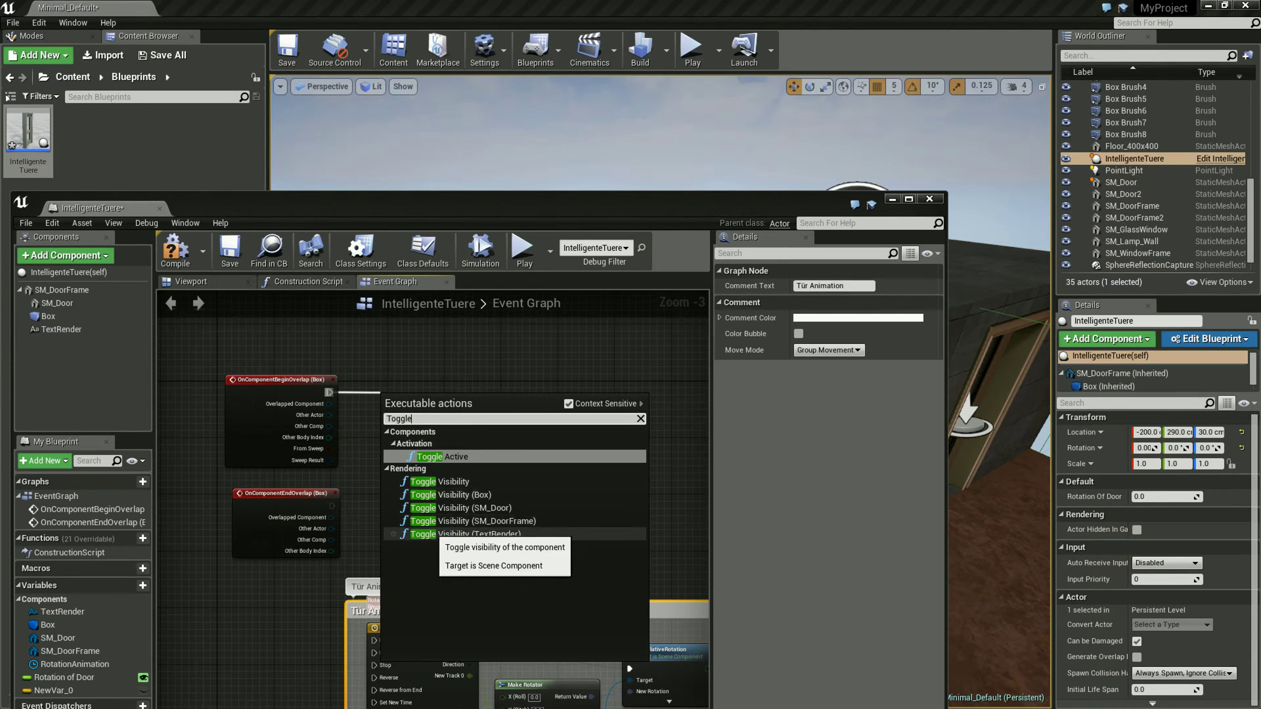
pyautogui.click(499, 534)
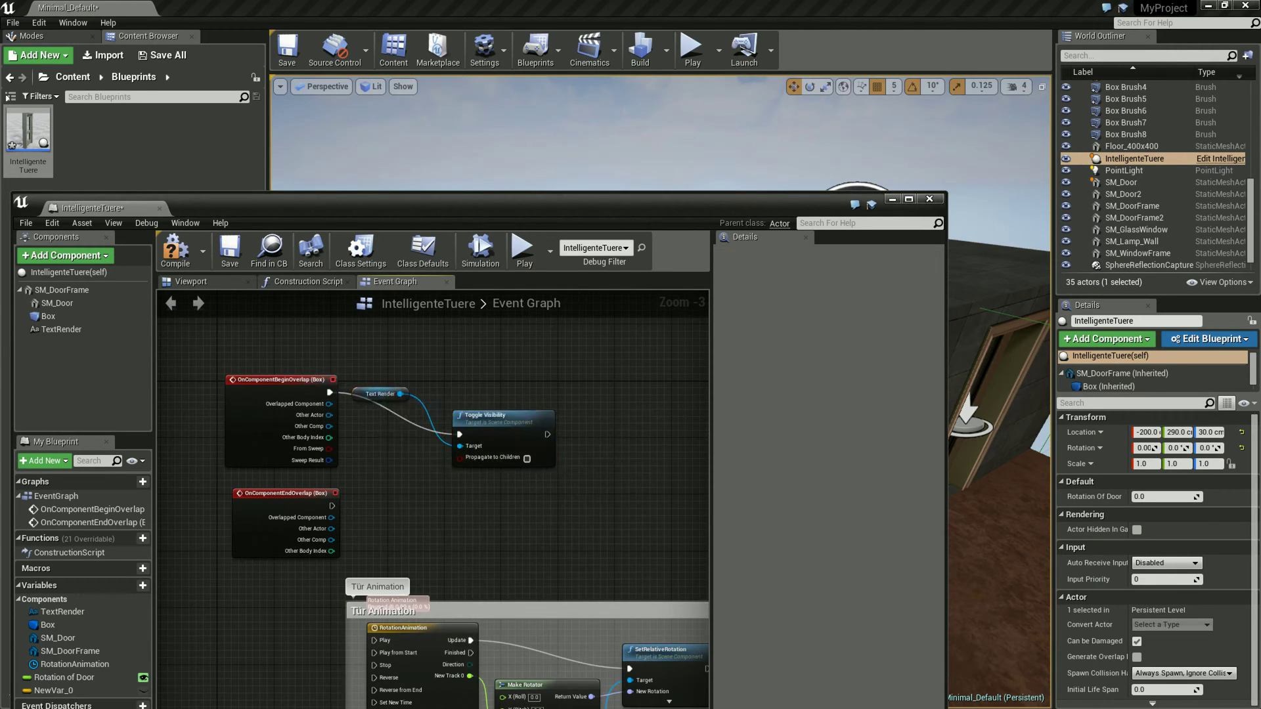
# Step: Tidy the nodes and wire the EndOverlap event into the same Toggle Visibility node
pyautogui.moveTo(399, 394); pyautogui.dragTo(358, 481)
pyautogui.click(381, 394)
pyautogui.moveTo(514, 421); pyautogui.dragTo(501, 443)
pyautogui.moveTo(332, 505); pyautogui.dragTo(446, 455)
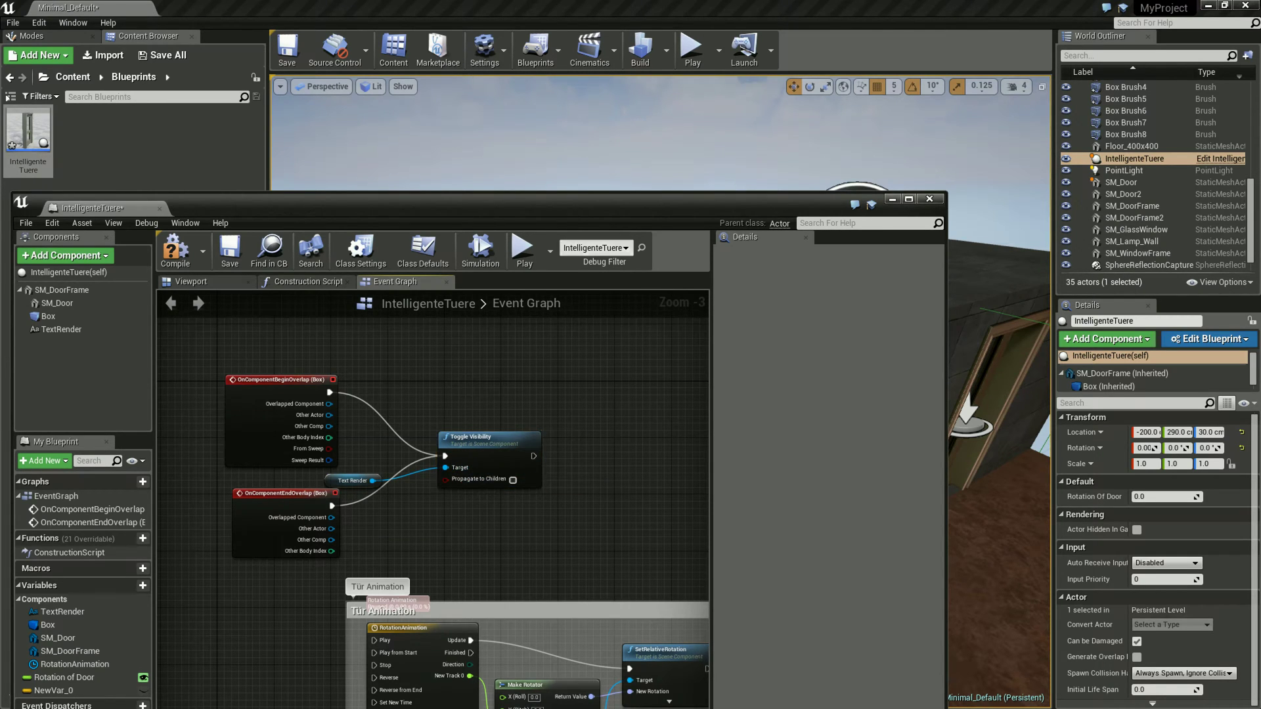
pyautogui.moveTo(525, 208); pyautogui.dragTo(471, 438)
pyautogui.moveTo(591, 263); pyautogui.dragTo(512, 276, button='right')
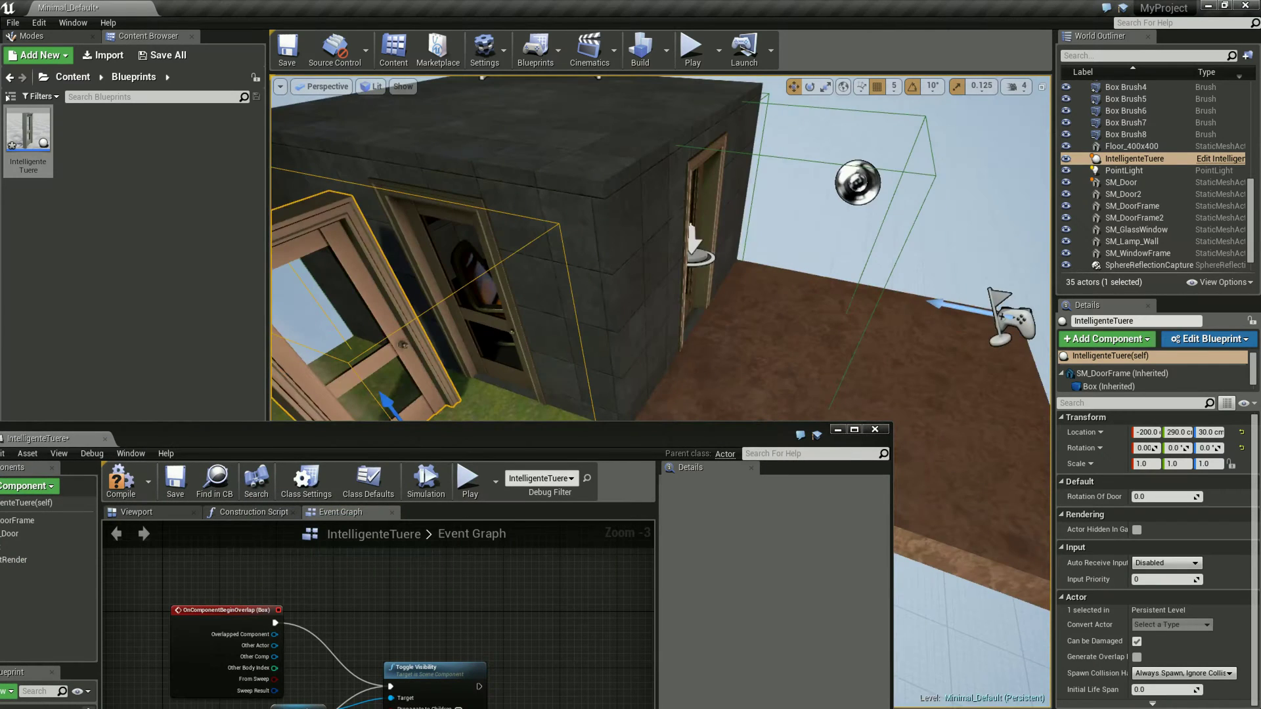
# Step: Reposition the Toggle Visibility node and pull up the actions available after its exec output
pyautogui.moveTo(591, 262); pyautogui.dragTo(525, 275, button='right')
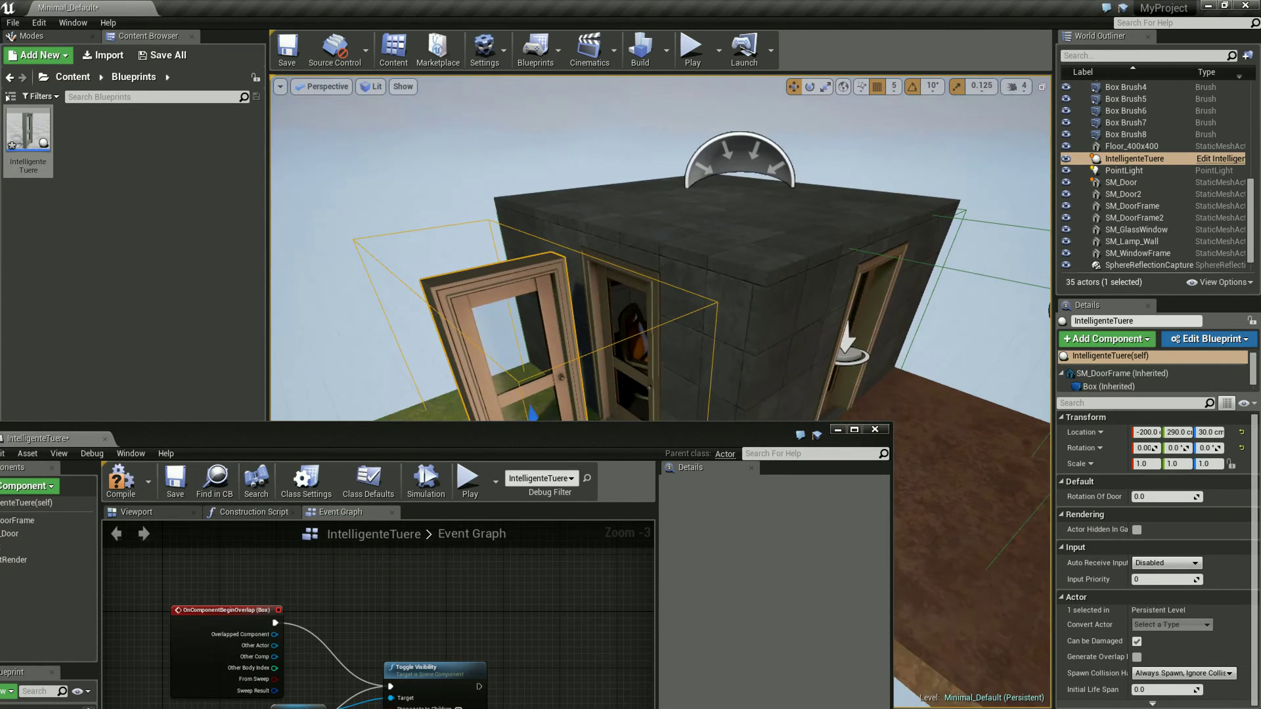
pyautogui.moveTo(471, 438); pyautogui.dragTo(488, 221)
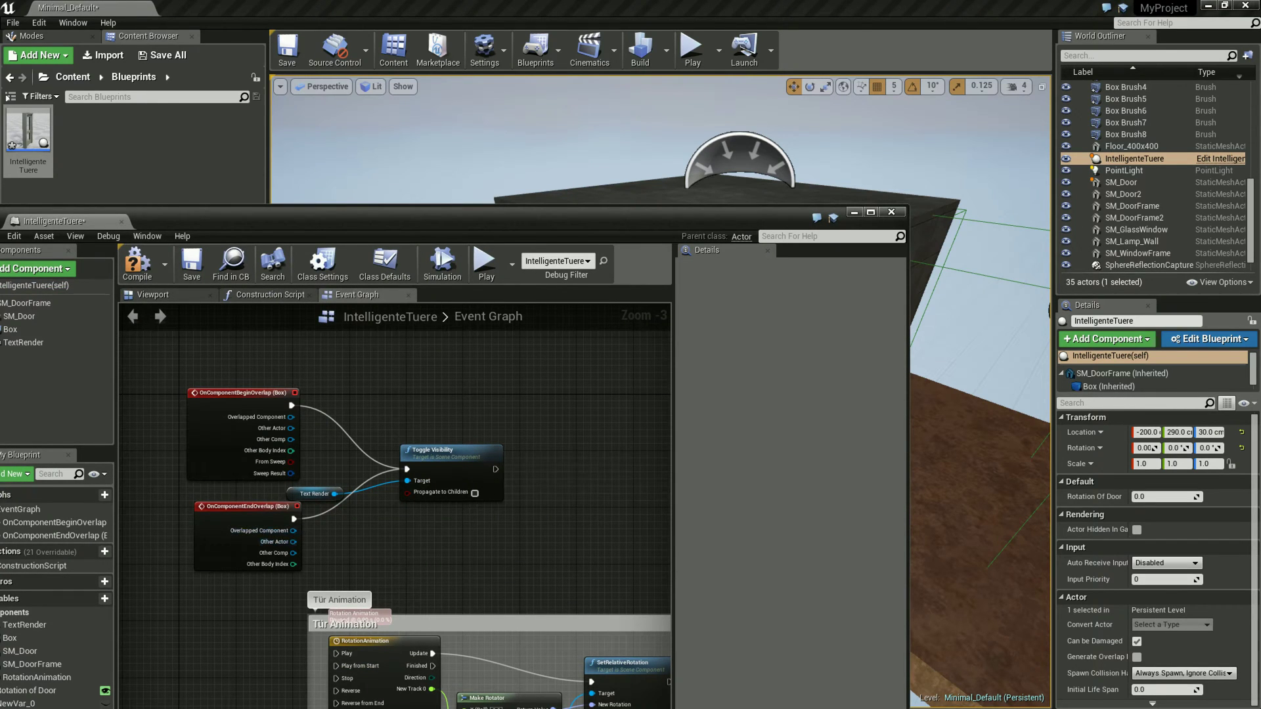
pyautogui.moveTo(394, 505); pyautogui.dragTo(378, 474, button='right')
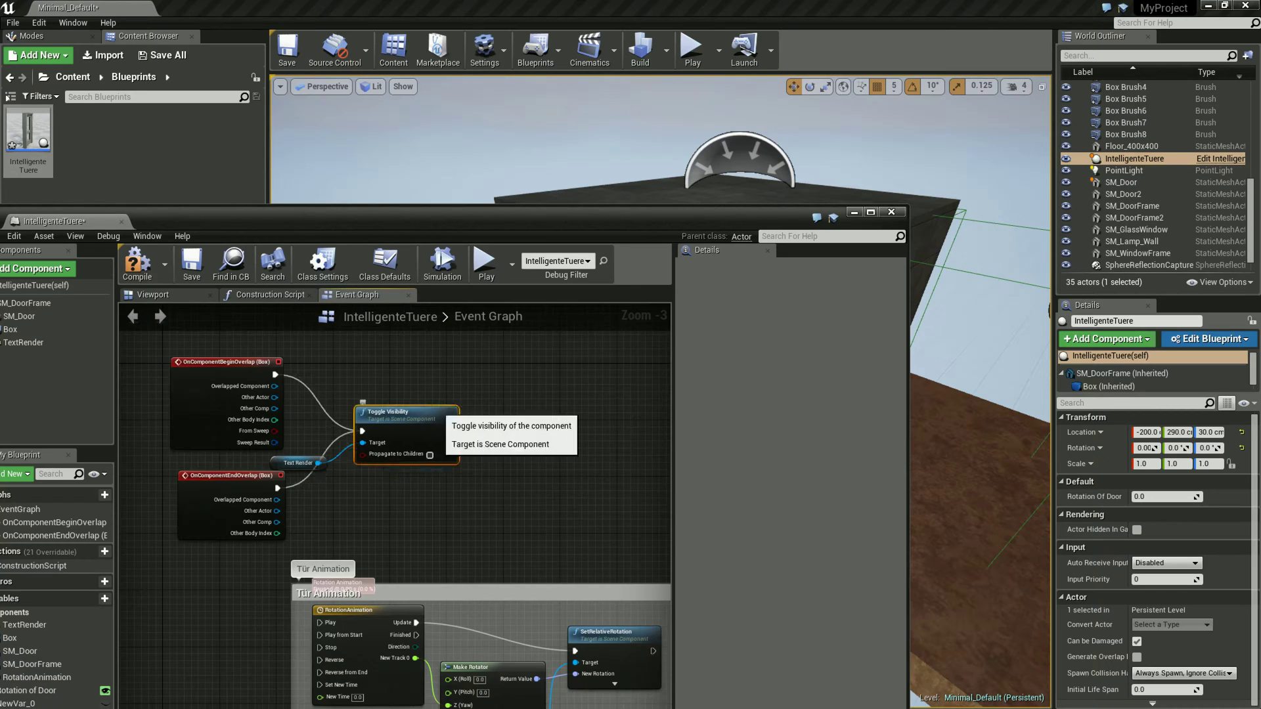
pyautogui.moveTo(420, 420); pyautogui.dragTo(391, 434)
pyautogui.press('Escape')
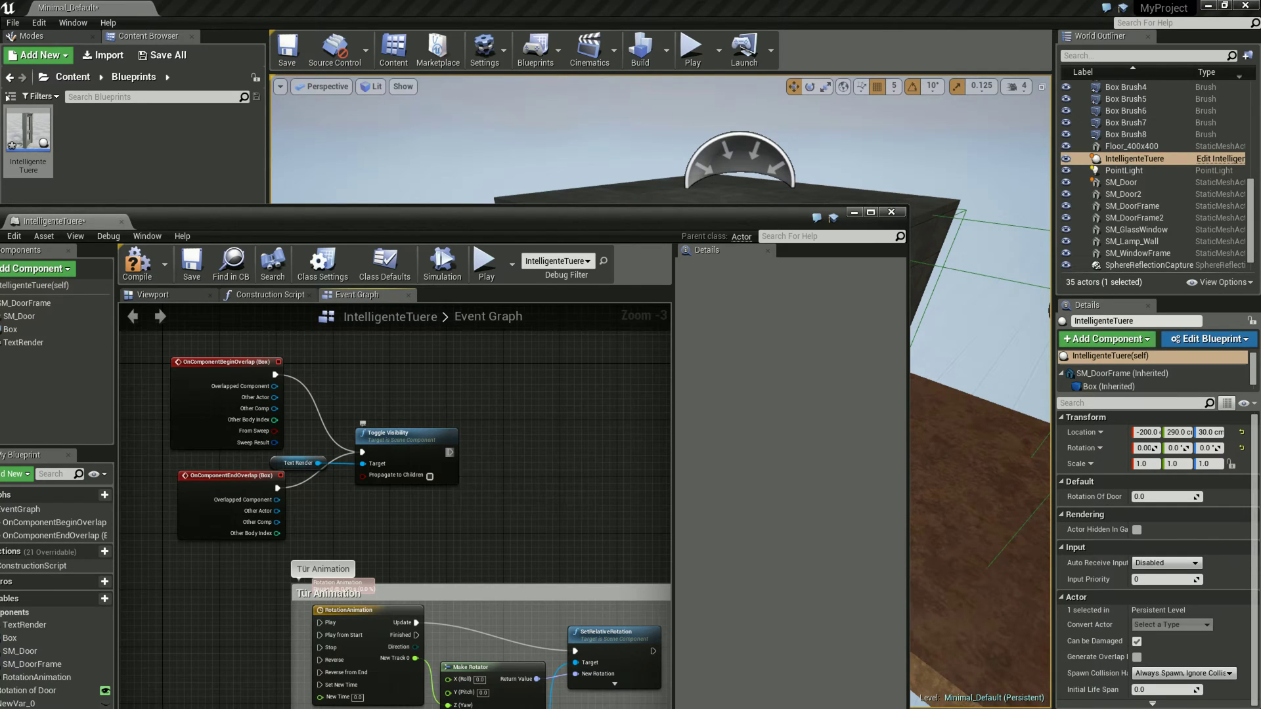
pyautogui.moveTo(427, 435); pyautogui.dragTo(411, 435)
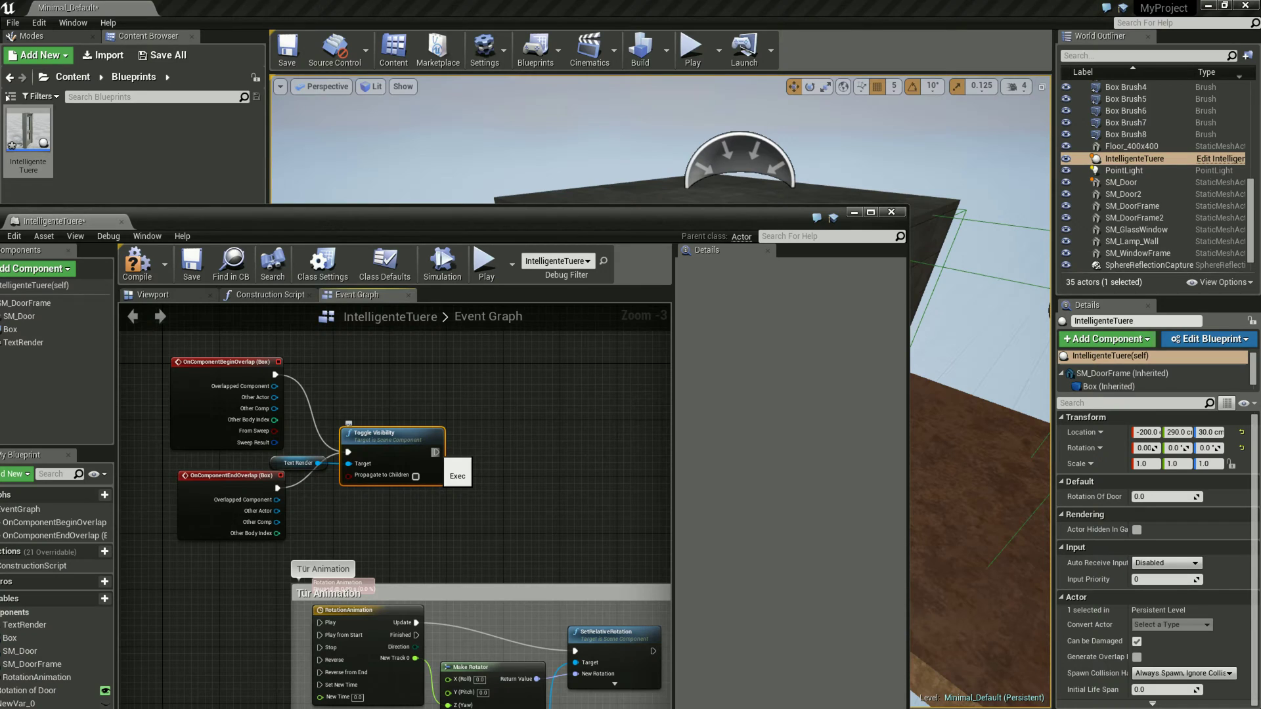
pyautogui.moveTo(436, 452); pyautogui.dragTo(509, 463)
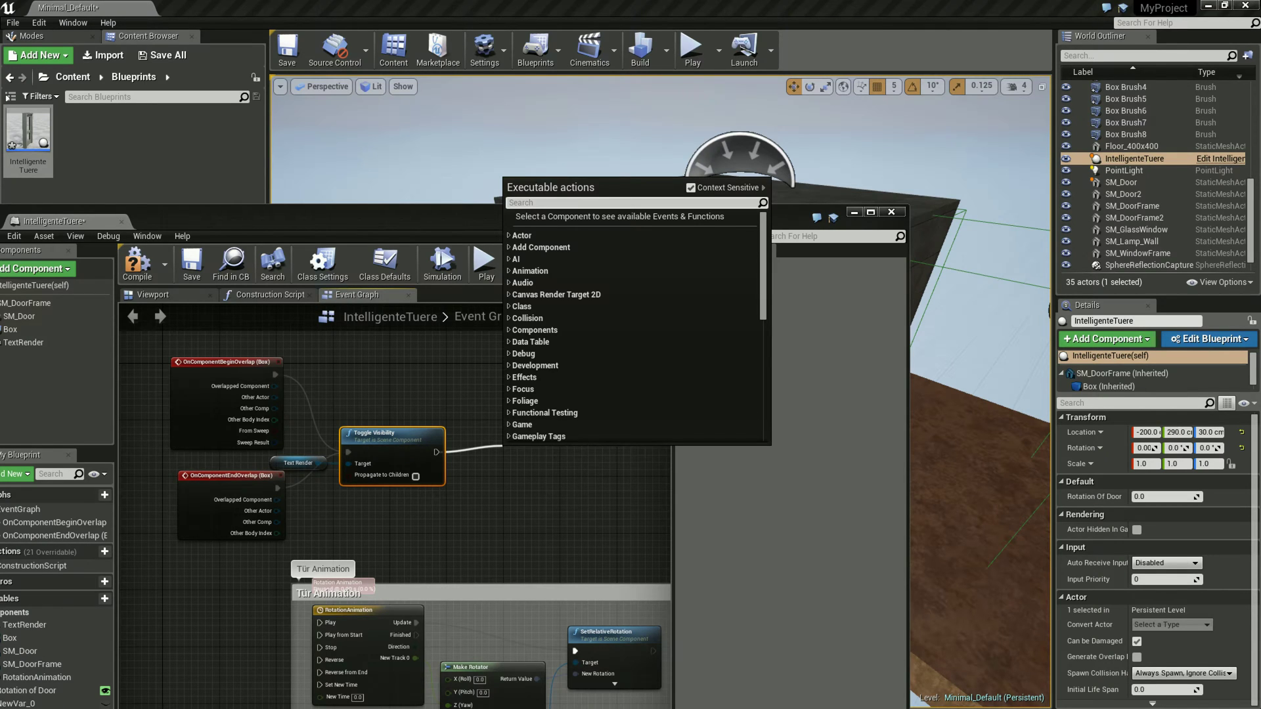
# Step: Add an Enable Input node after Toggle Visibility and align it with the other nodes
pyautogui.write('Enable')
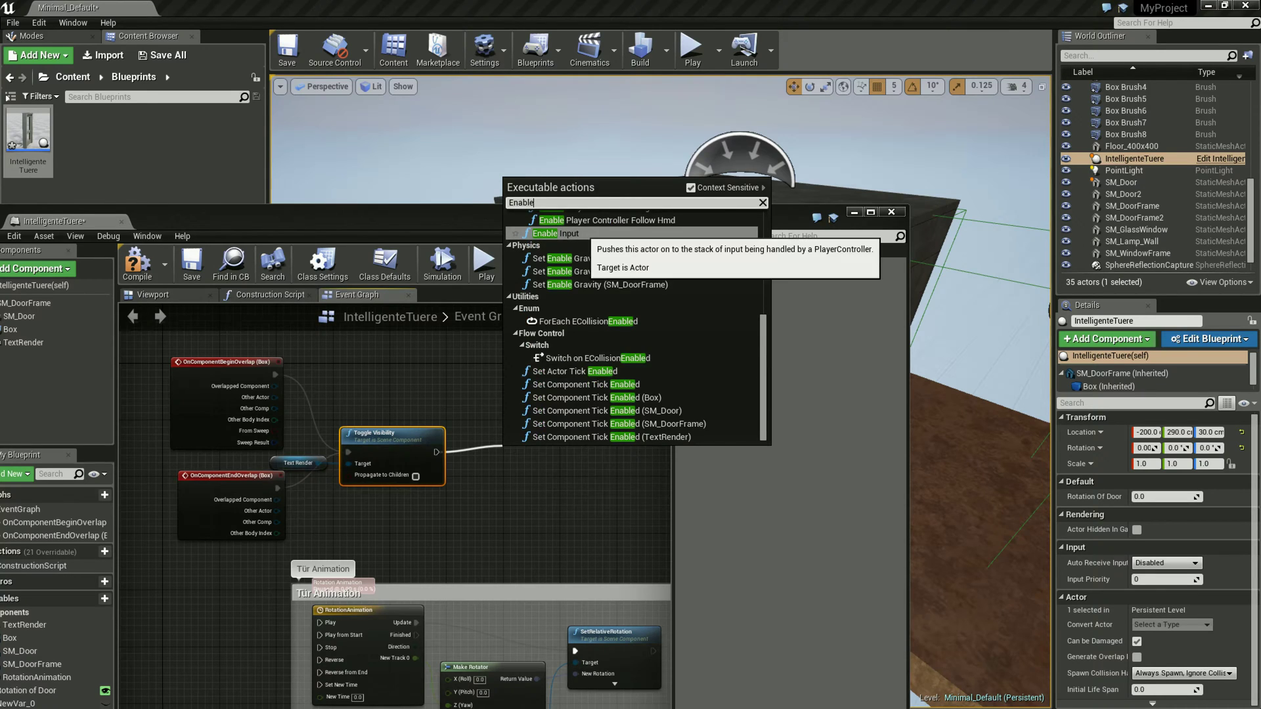
pyautogui.click(556, 233)
pyautogui.moveTo(548, 455); pyautogui.dragTo(533, 434)
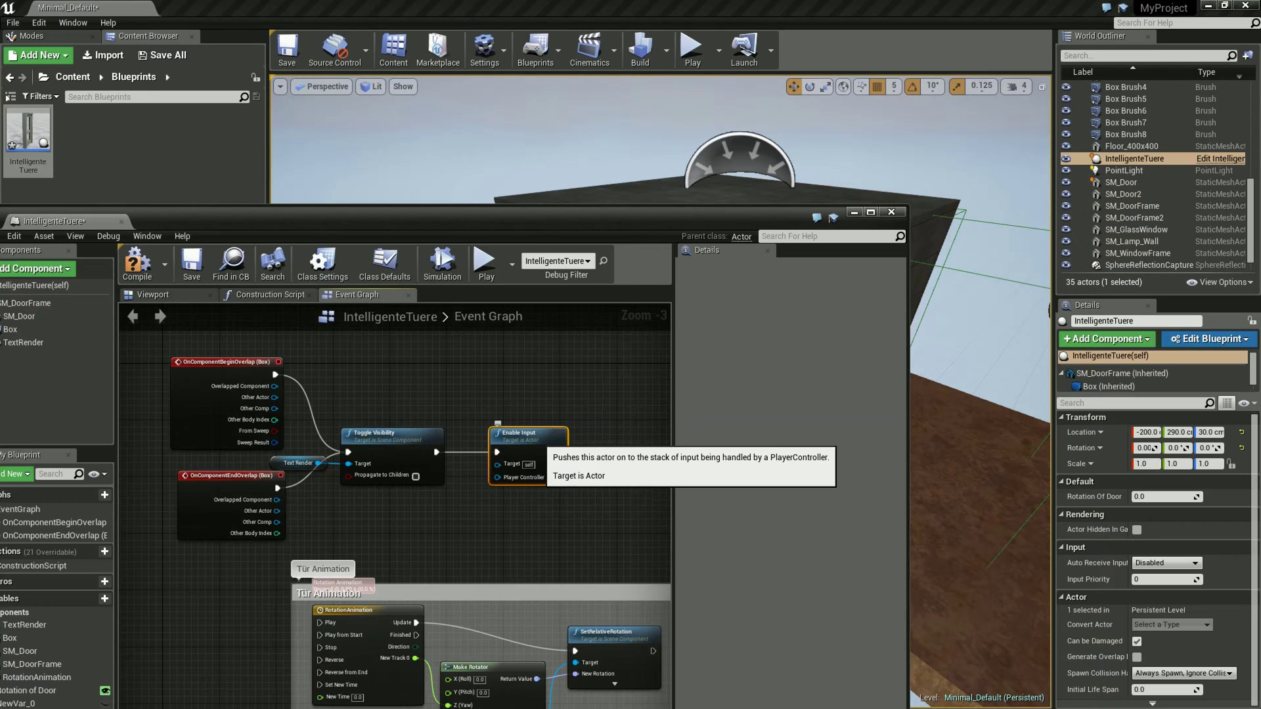
pyautogui.moveTo(605, 511)
pyautogui.mouseDown()
pyautogui.moveTo(488, 412)
pyautogui.moveTo(479, 420)
pyautogui.mouseUp()
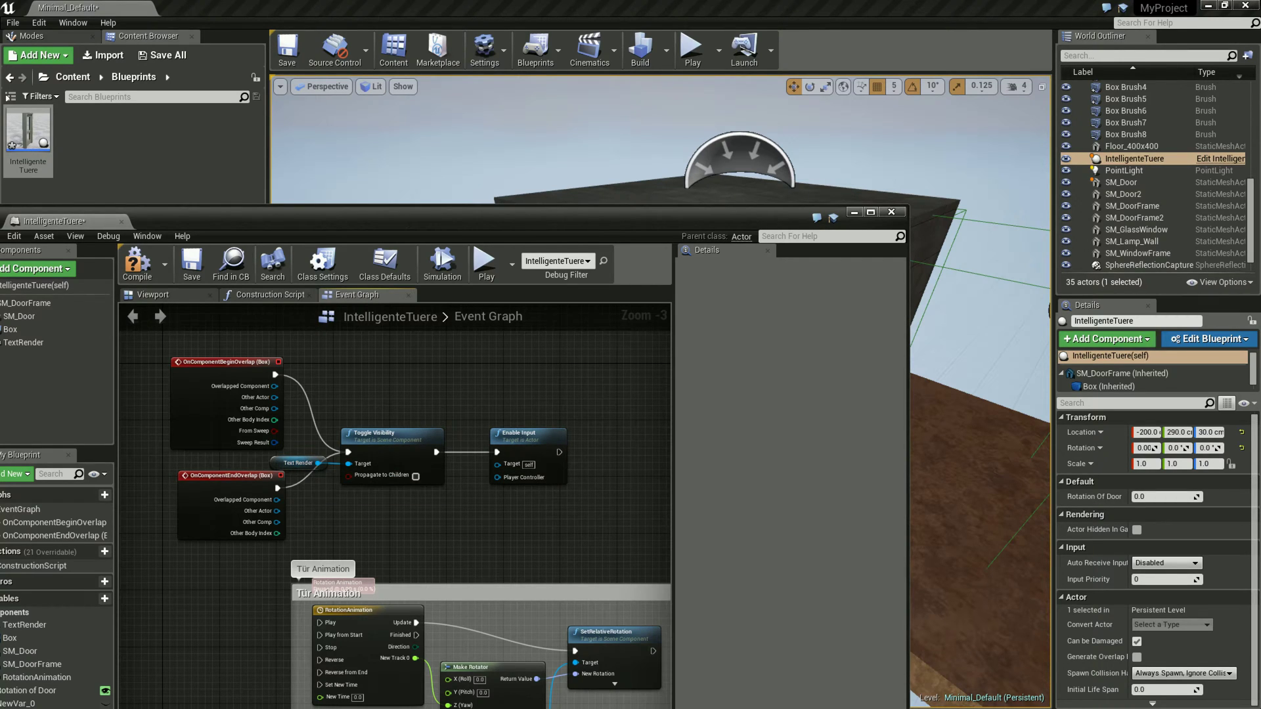
pyautogui.moveTo(315, 328); pyautogui.dragTo(322, 321, button='right')
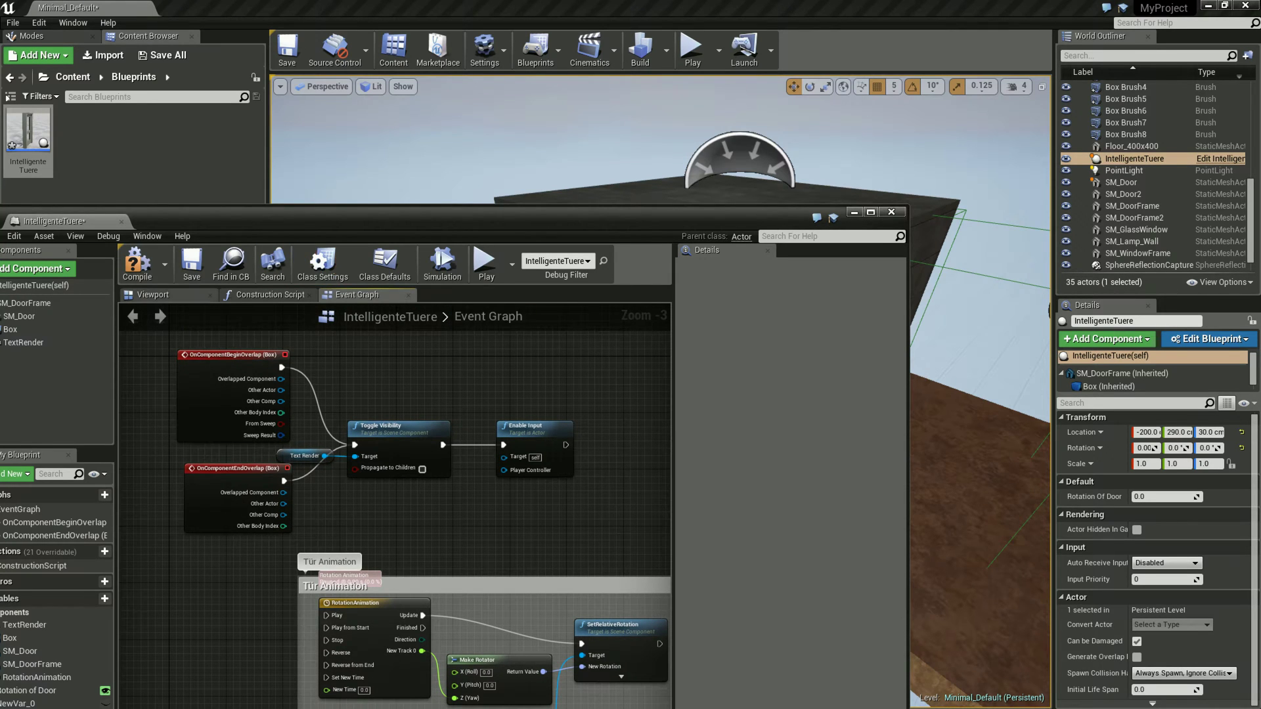
pyautogui.moveTo(460, 221); pyautogui.dragTo(475, 139)
pyautogui.moveTo(532, 450); pyautogui.dragTo(499, 445, button='right')
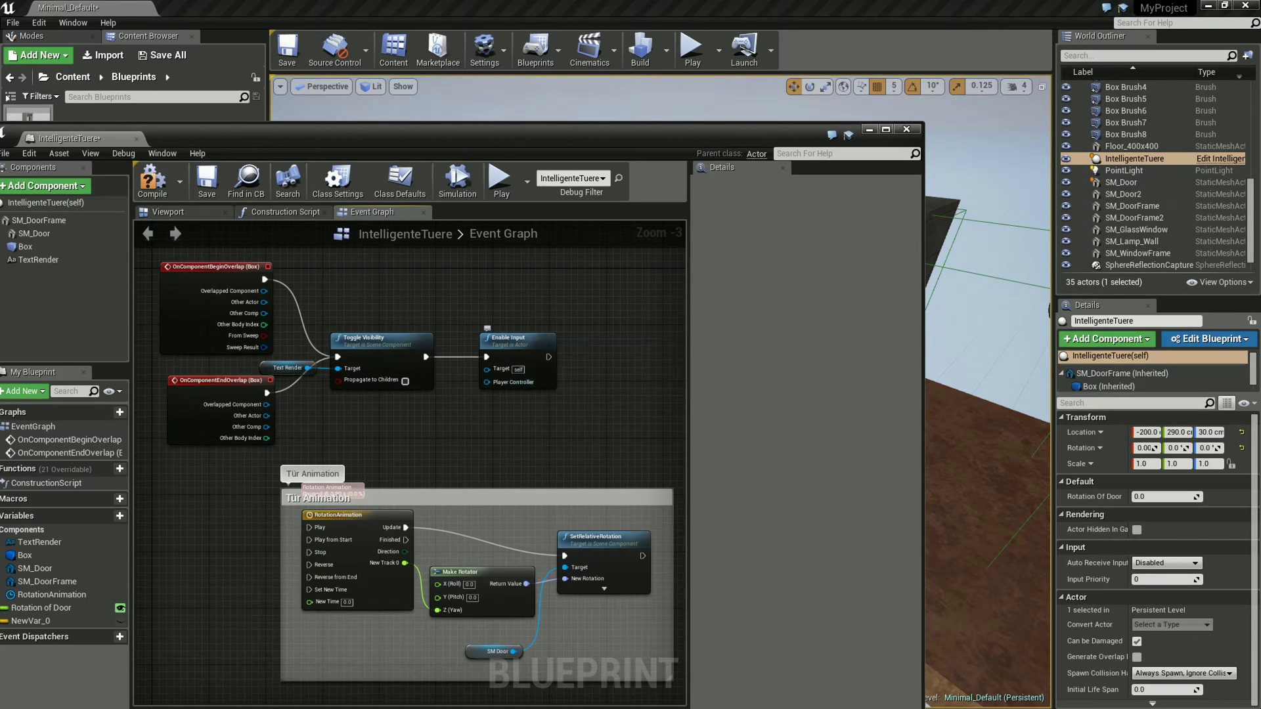
# Step: Feed Enable Input's Player Controller from a Get Player Controller node (index 0) under Toggle Visibility
pyautogui.moveTo(486, 382); pyautogui.dragTo(460, 396)
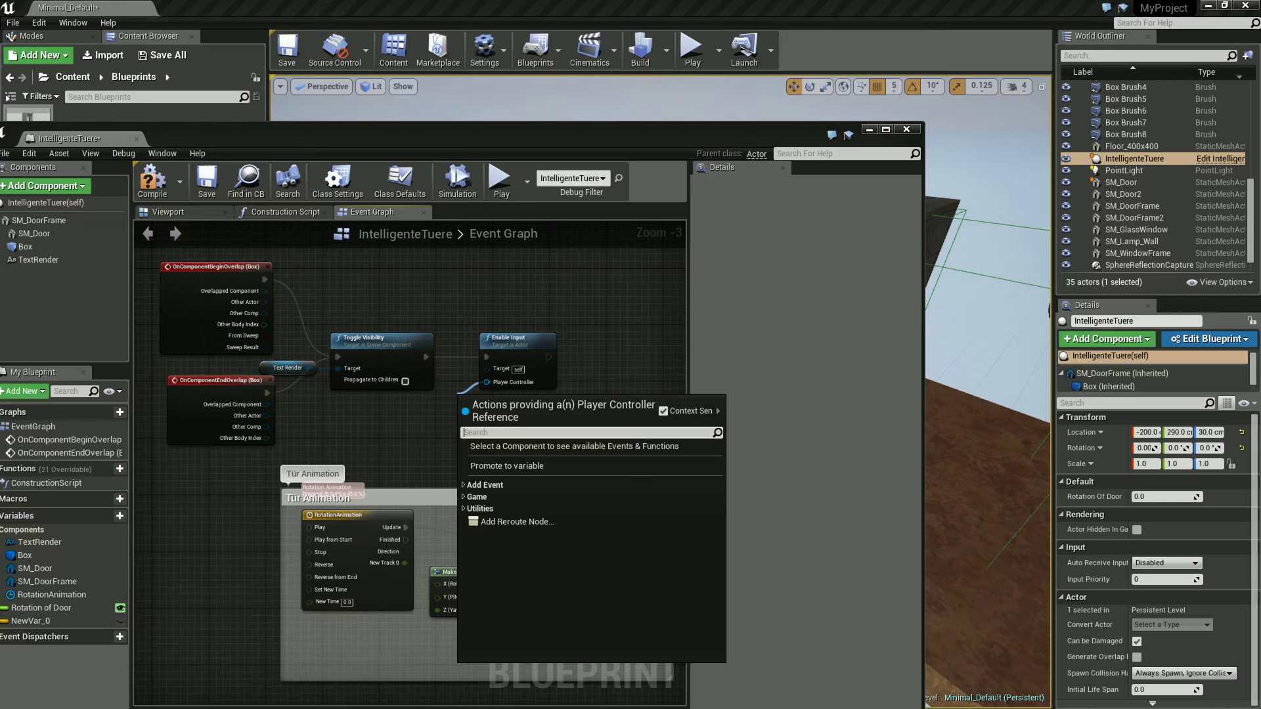
pyautogui.write('Player')
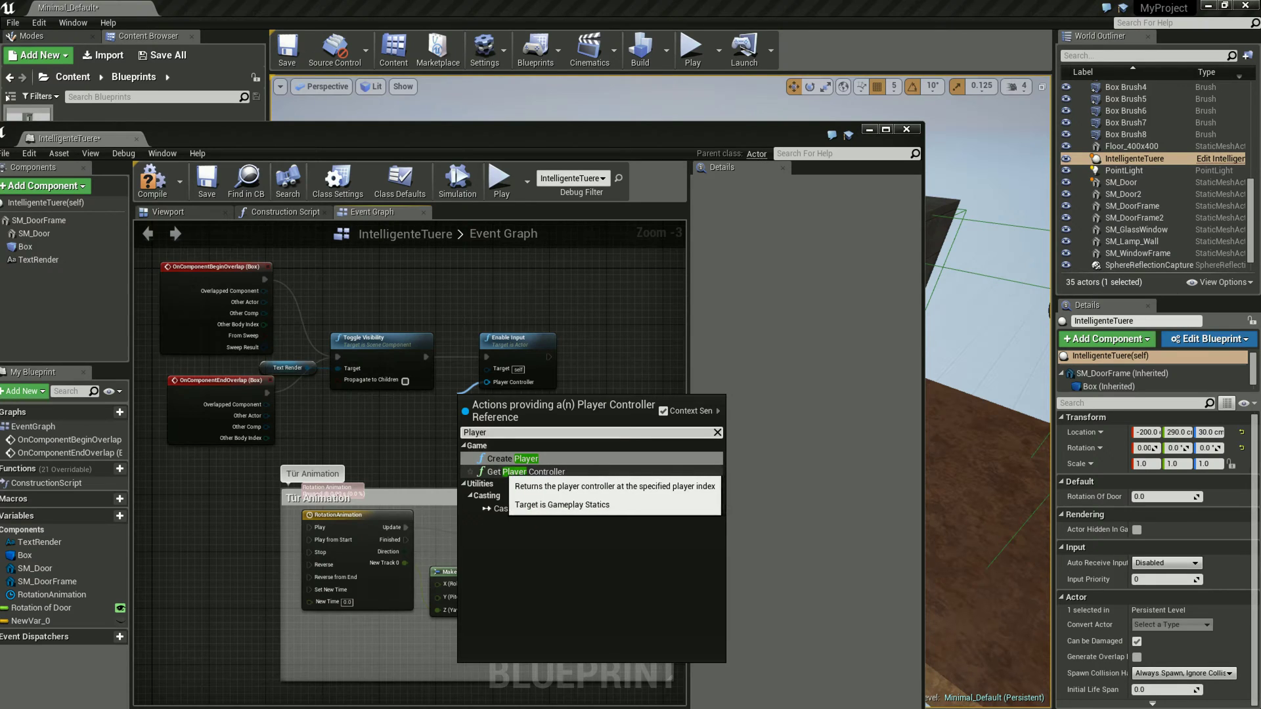
pyautogui.click(519, 471)
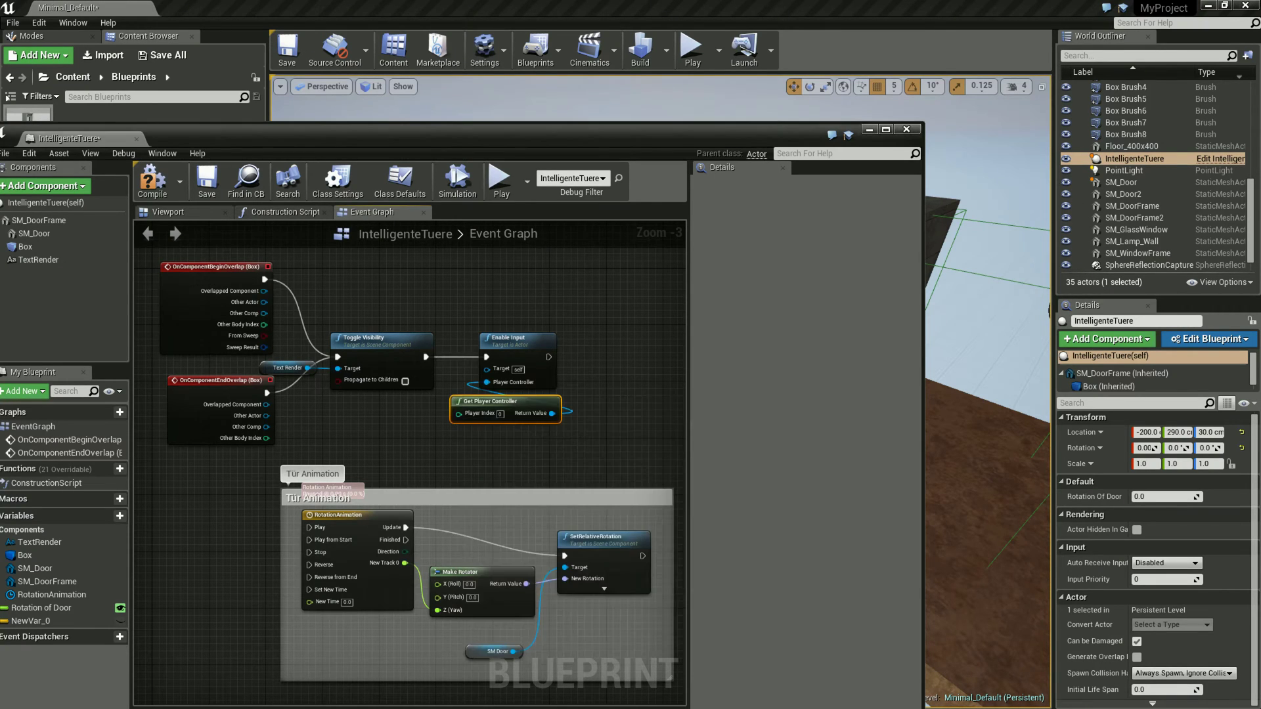
pyautogui.moveTo(527, 411); pyautogui.dragTo(412, 419)
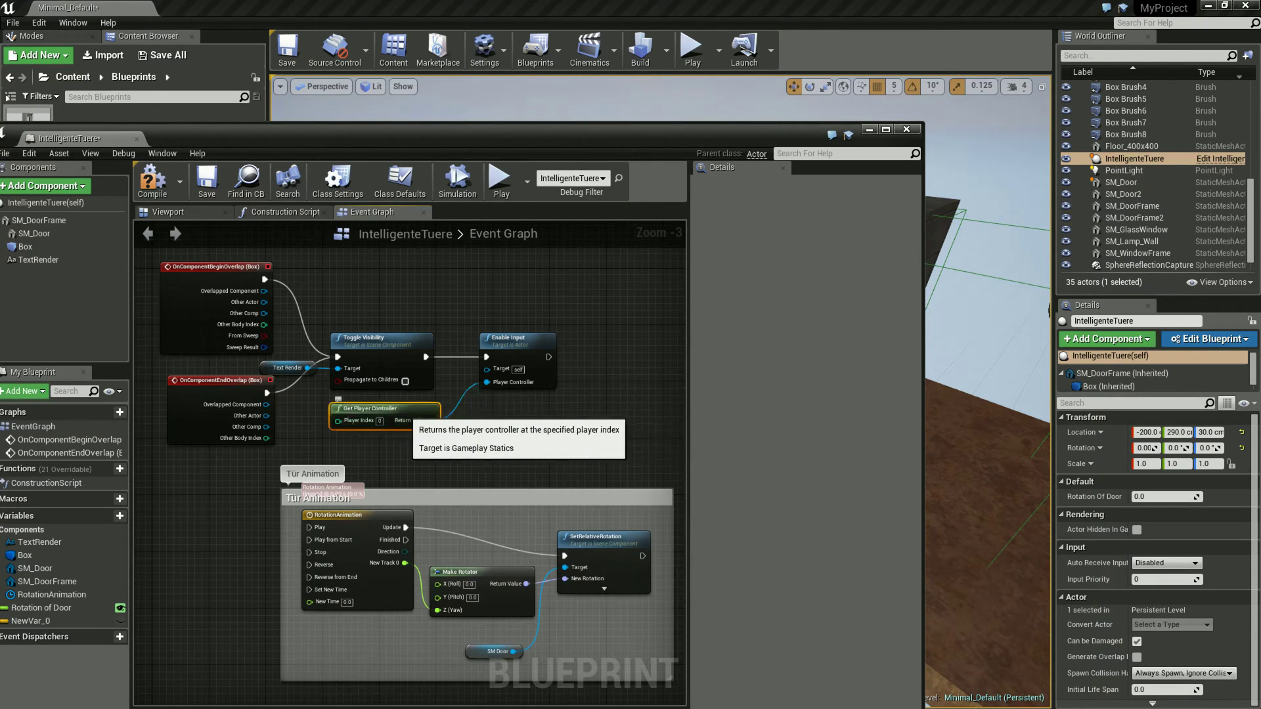
pyautogui.scroll(2, 413, 419)
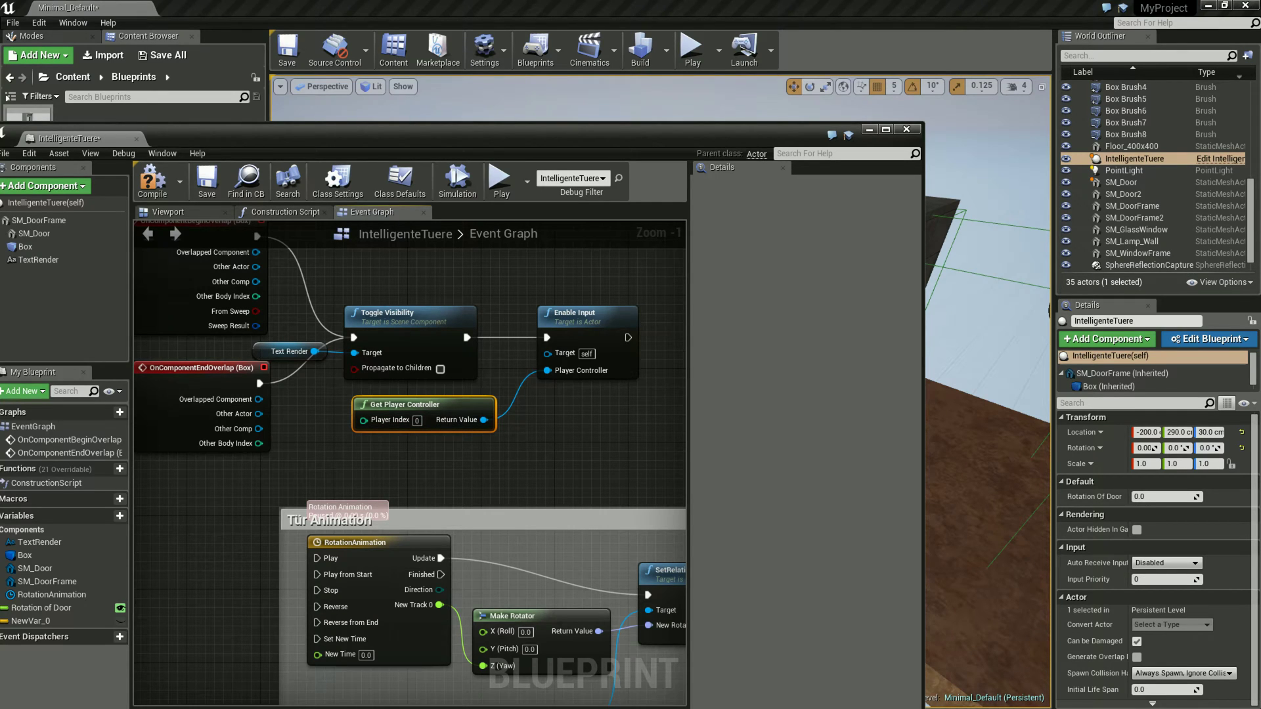
# Step: Select the overlap events, Toggle Visibility, Enable Input and Get Player Controller, and comment them 'Enable Input'
pyautogui.moveTo(532, 390); pyautogui.dragTo(564, 418, button='right')
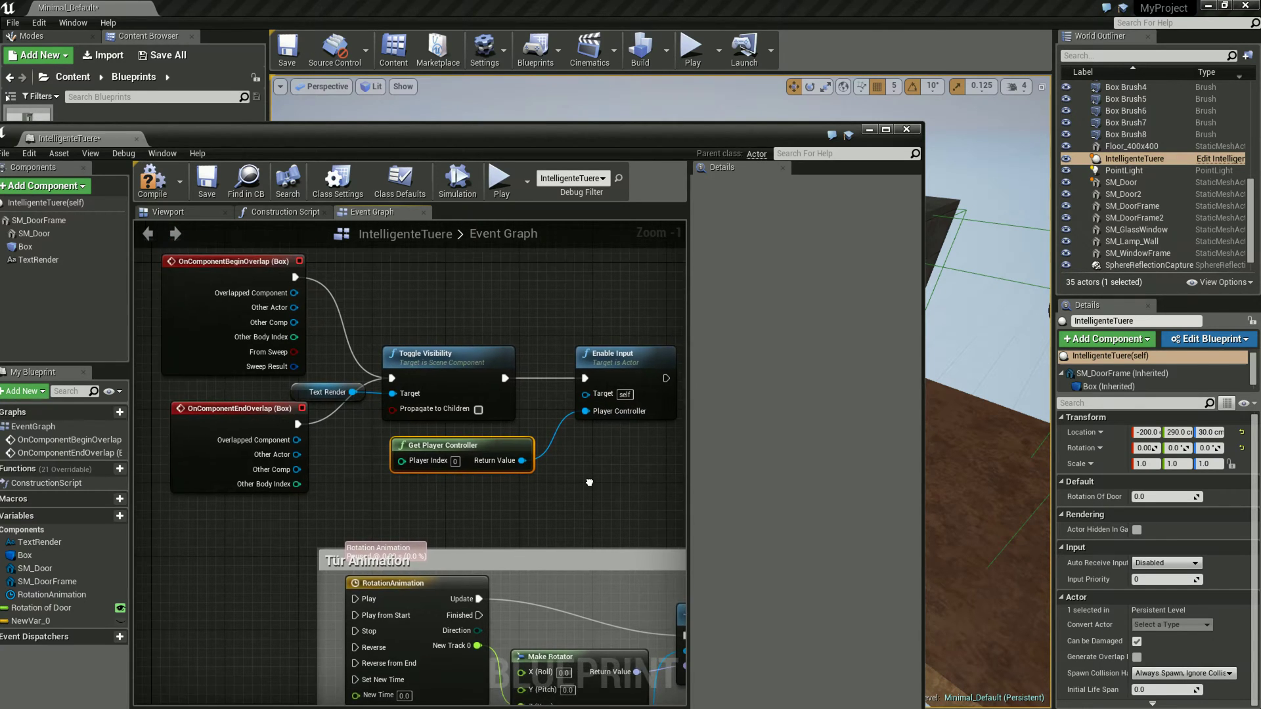
pyautogui.scroll(-1, 526, 499)
pyautogui.hotkey('ctrl', 'a')
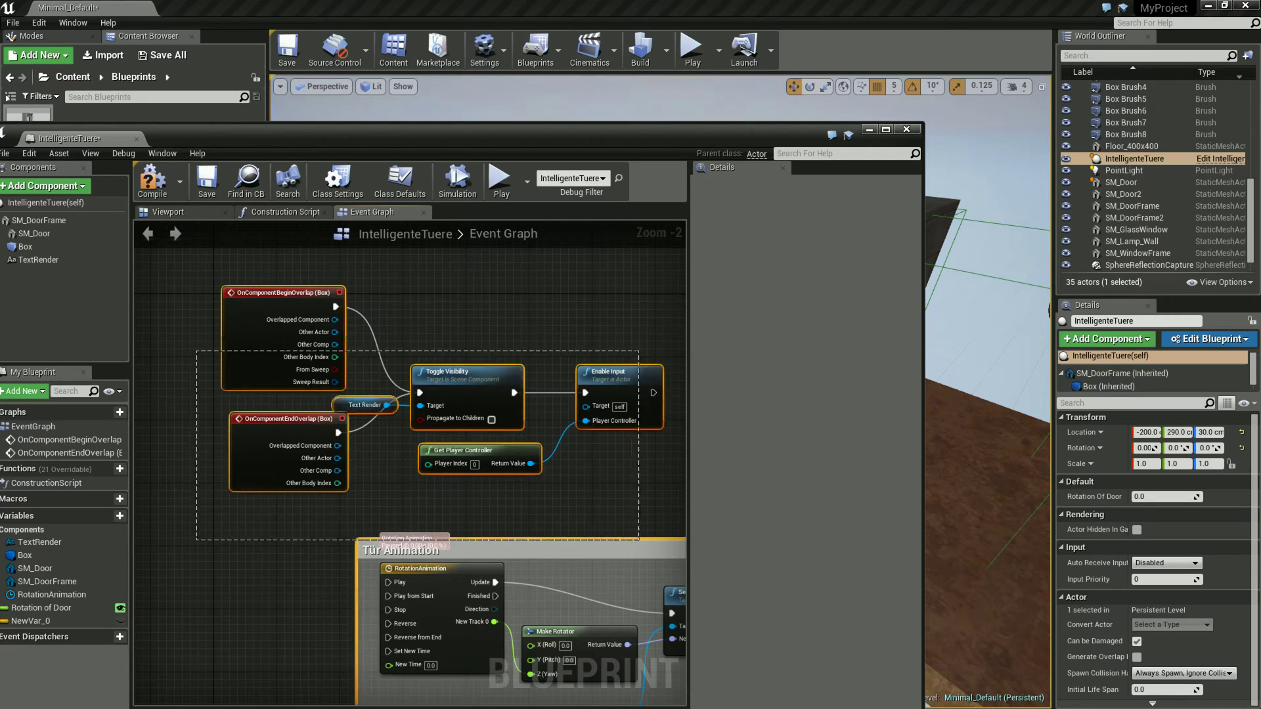
pyautogui.moveTo(525, 499); pyautogui.dragTo(501, 499, button='right')
pyautogui.press('Escape')
pyautogui.moveTo(177, 497); pyautogui.dragTo(578, 289)
pyautogui.moveTo(543, 458)
pyautogui.mouseDown(button='right')
pyautogui.moveTo(563, 466)
pyautogui.moveTo(547, 396)
pyautogui.moveTo(563, 422)
pyautogui.mouseUp(button='right')
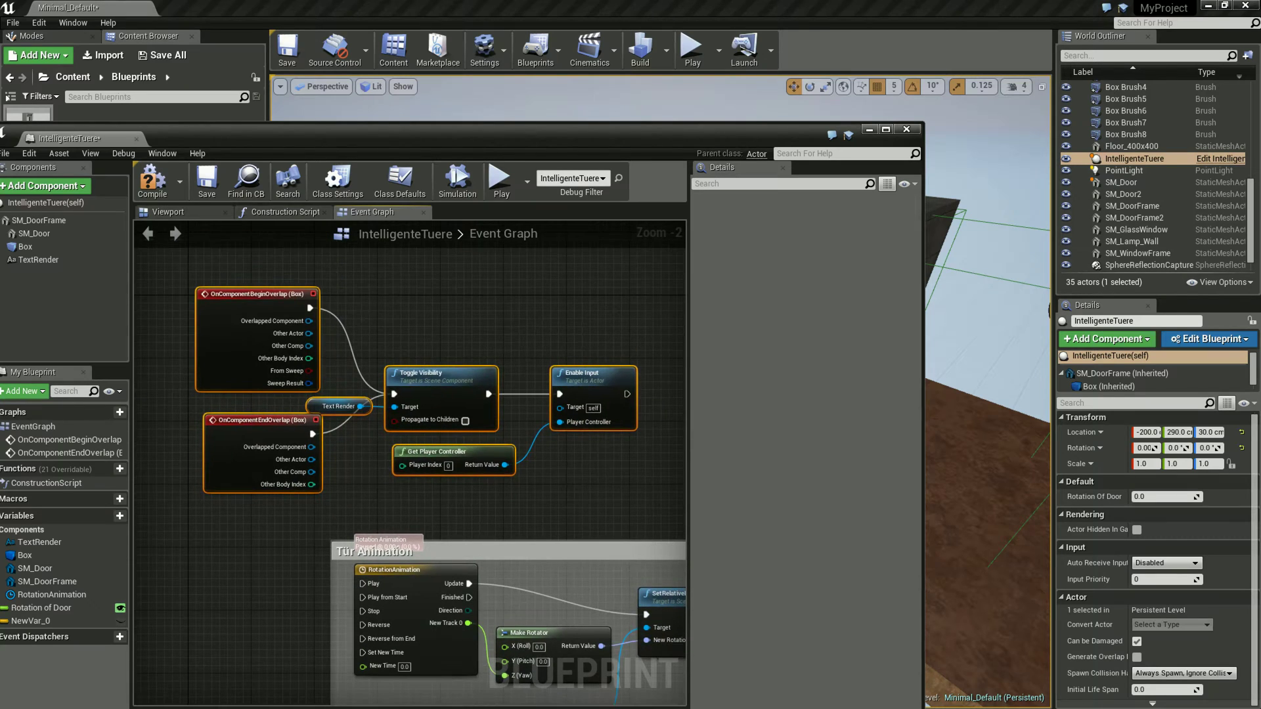
pyautogui.press('c')
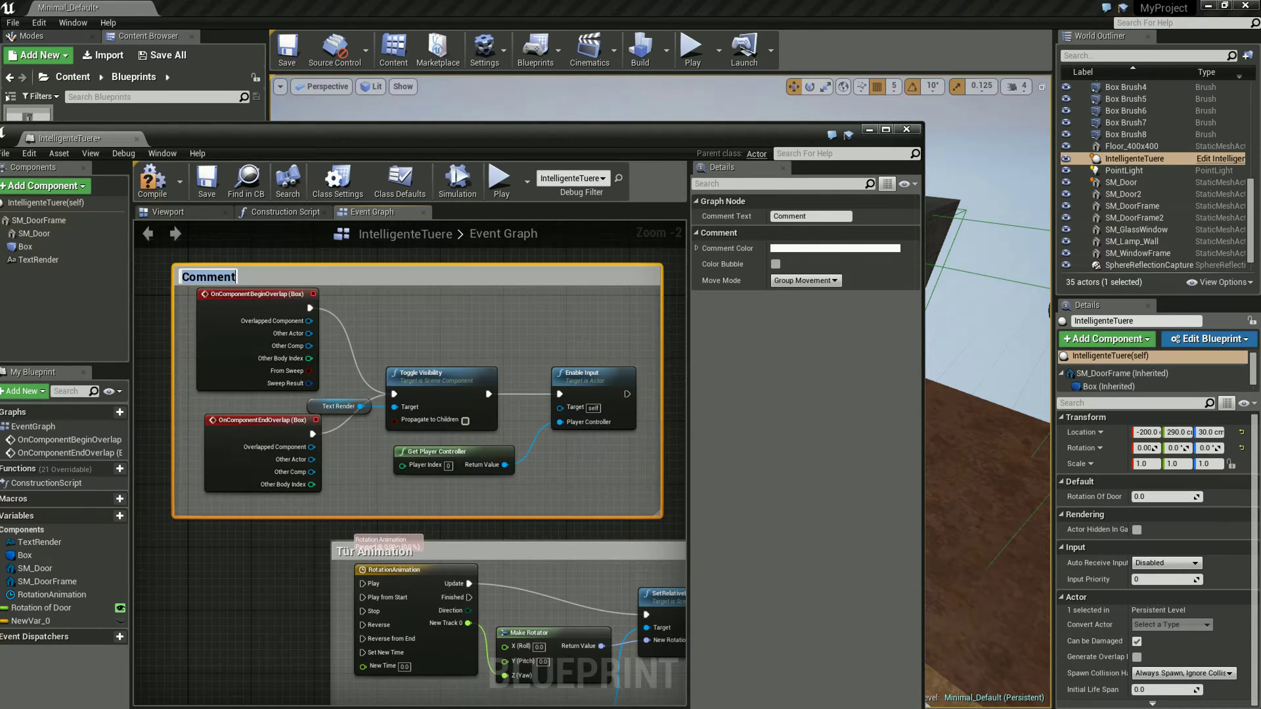
pyautogui.write('Enable Input')
pyautogui.press('Return')
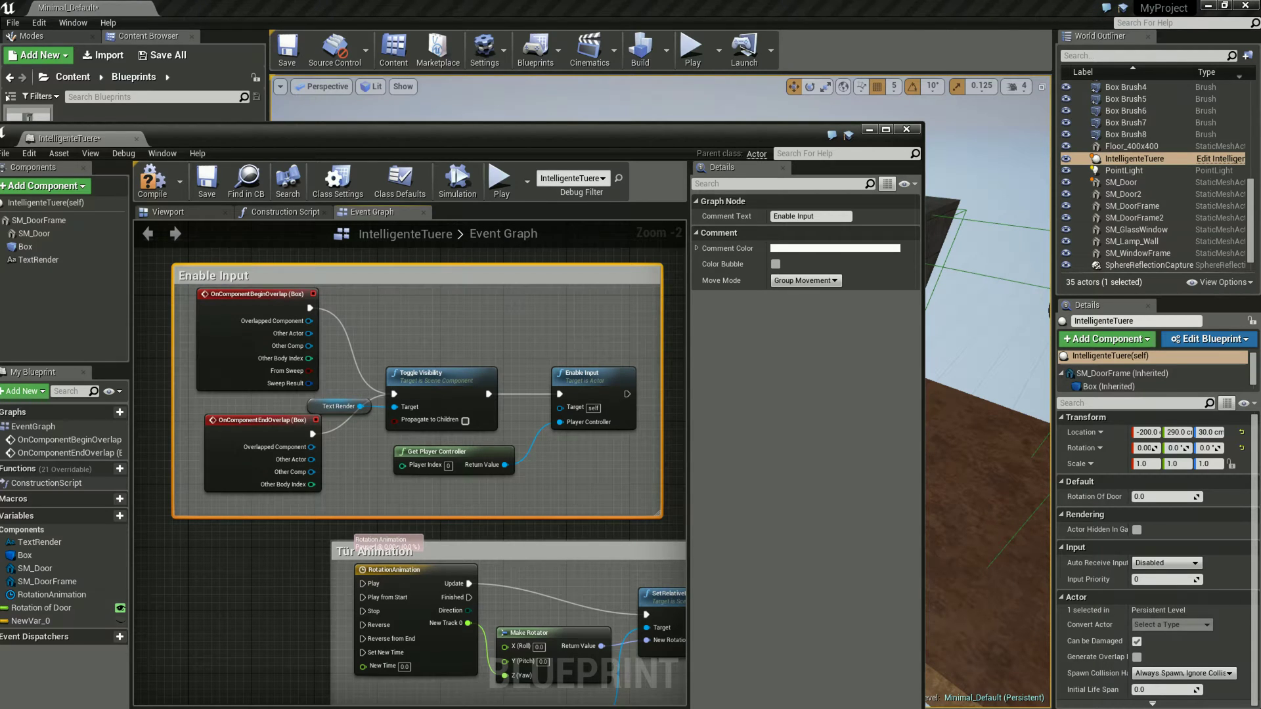
pyautogui.moveTo(381, 482)
pyautogui.mouseDown(button='right')
pyautogui.moveTo(372, 381)
pyautogui.moveTo(300, 331)
pyautogui.mouseUp(button='right')
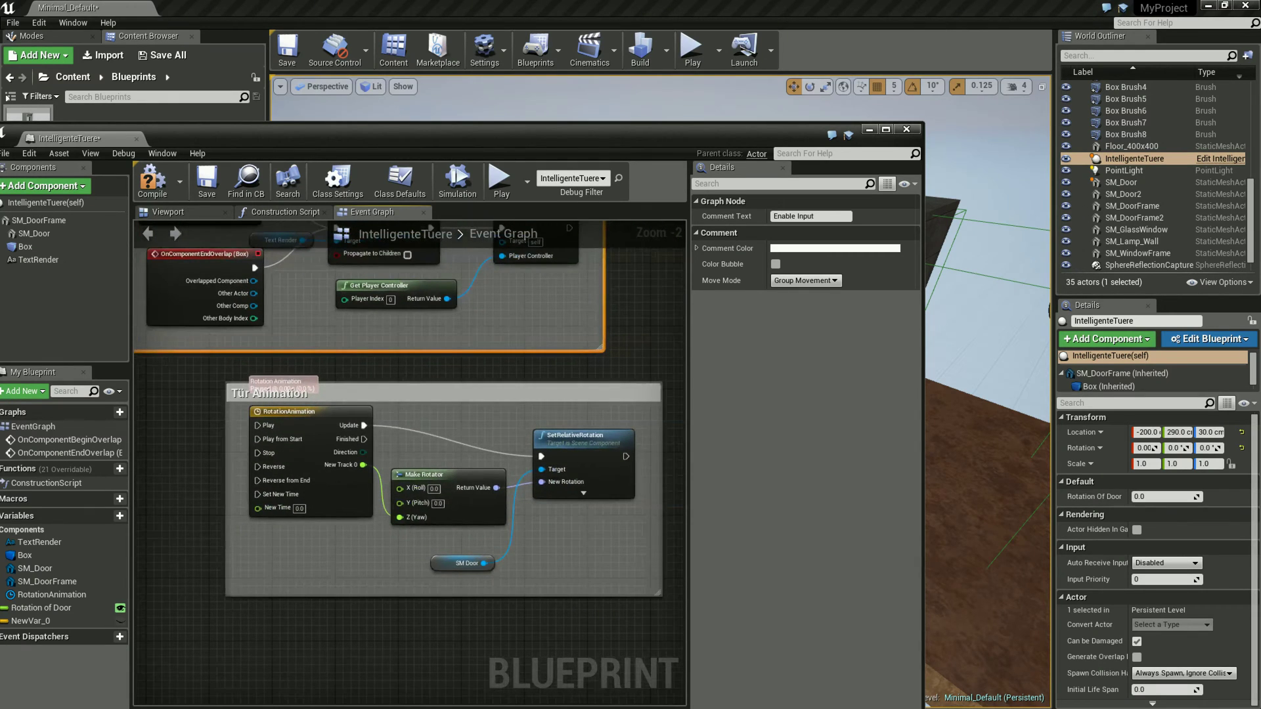
# Step: Centre the timeline nodes and search the graph's action list for 'Input'
pyautogui.moveTo(257, 399); pyautogui.dragTo(306, 376, button='right')
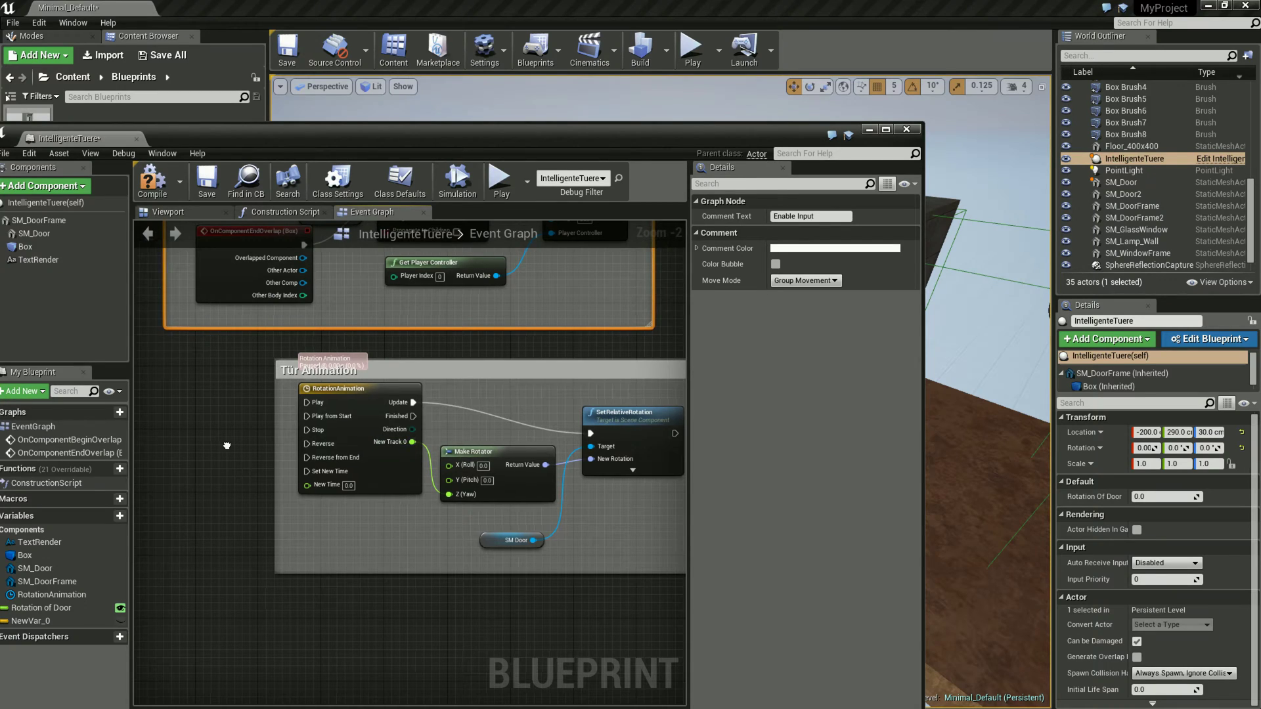
pyautogui.moveTo(307, 379); pyautogui.dragTo(342, 376, button='right')
pyautogui.rightClick(206, 389)
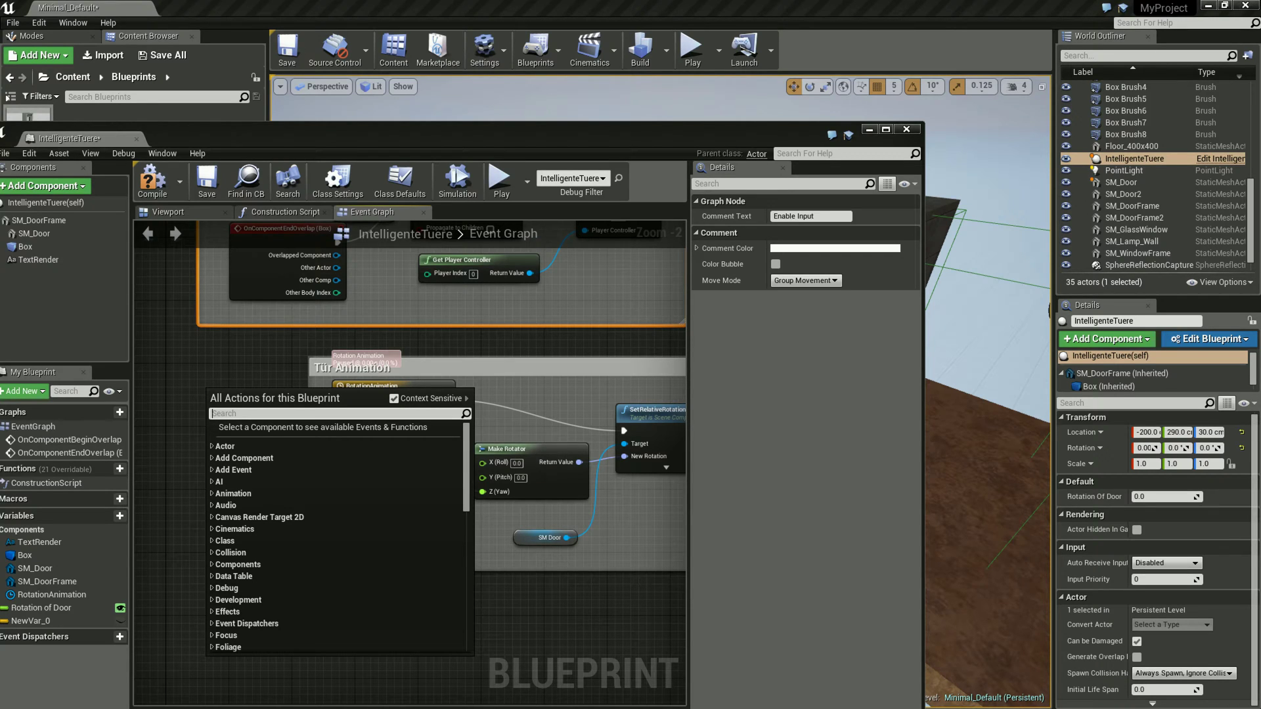
pyautogui.write('Input')
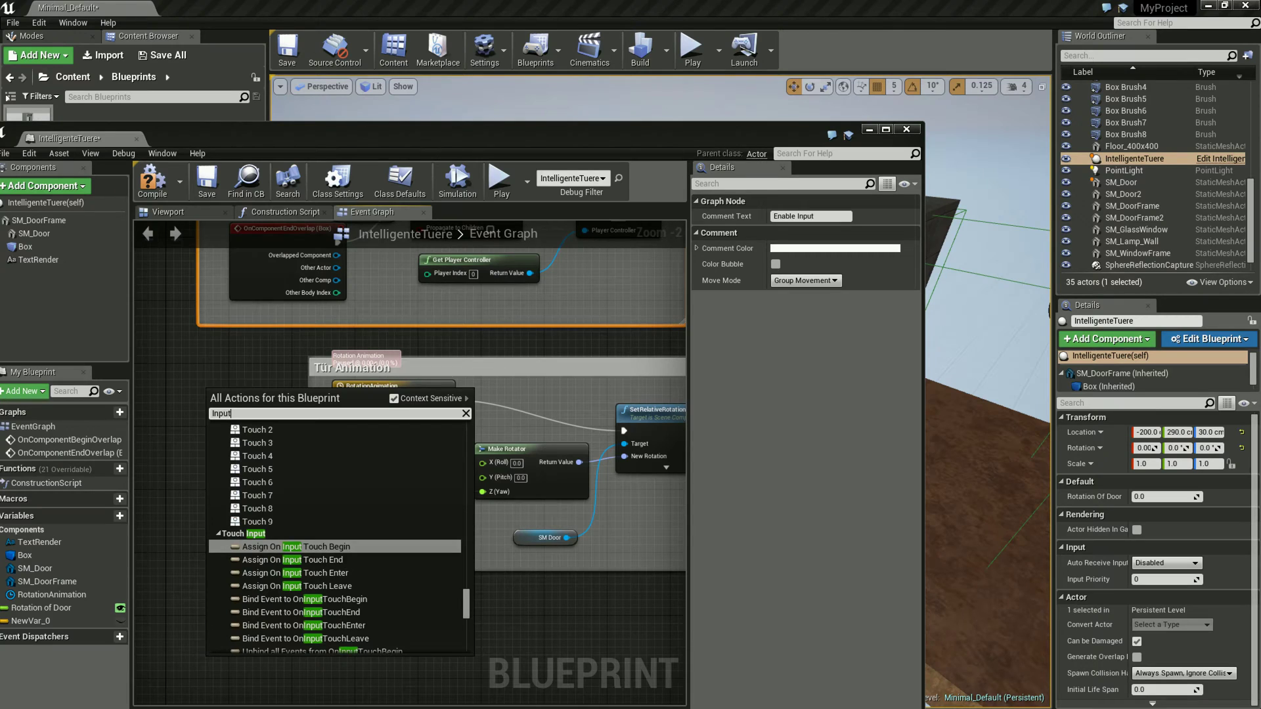
# Step: Find Keyboard Events > E in the results and place the E key event node
pyautogui.scroll(3, 225, 532)
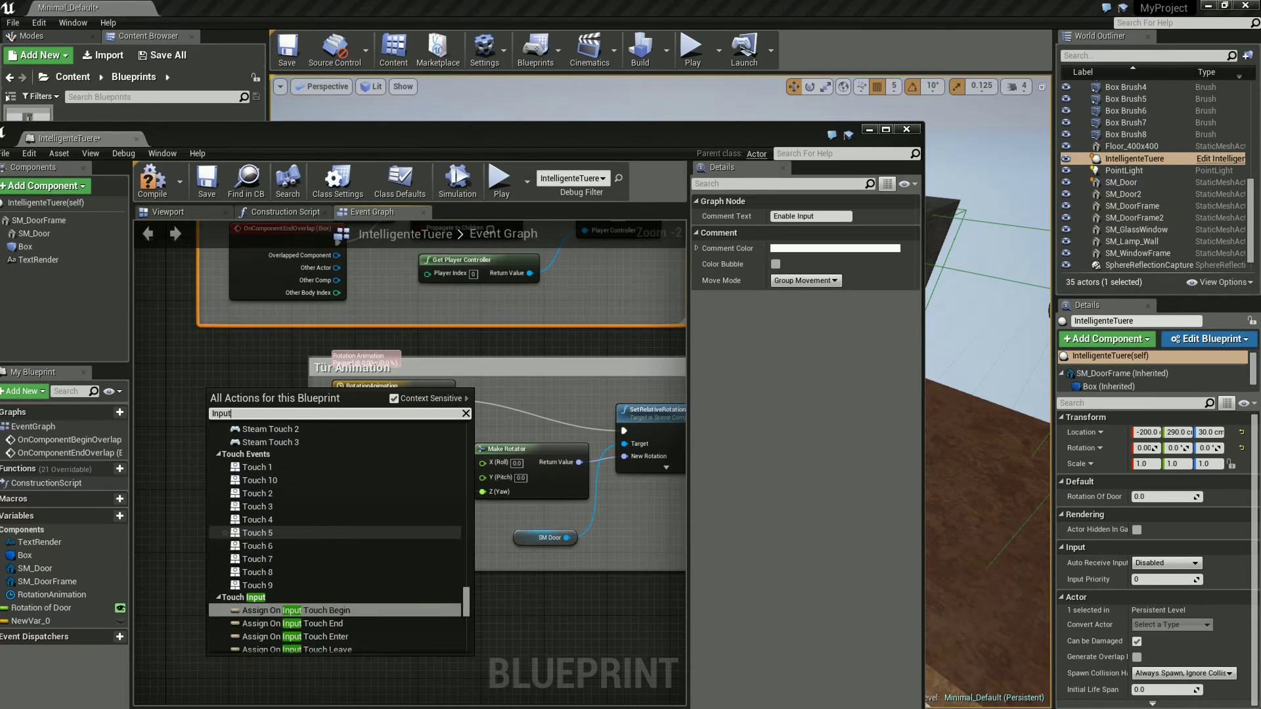
pyautogui.scroll(-3, 224, 532)
pyautogui.scroll(6, 224, 534)
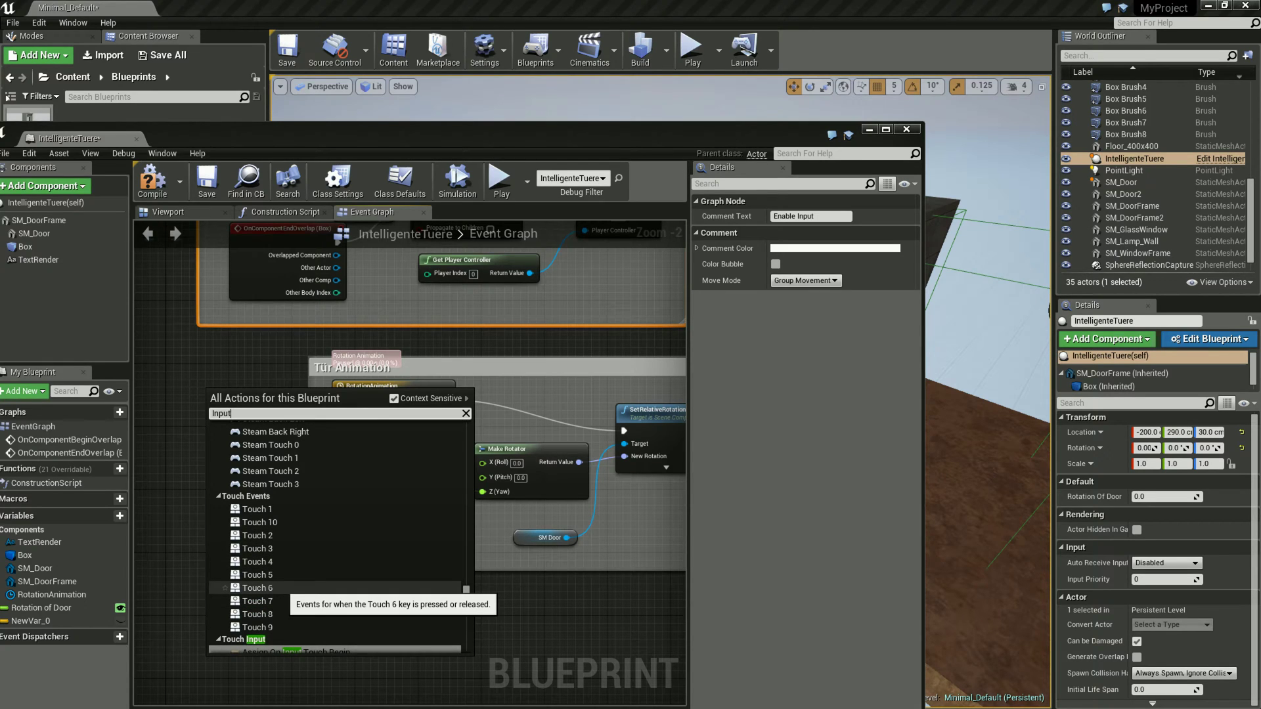
pyautogui.scroll(2, 224, 588)
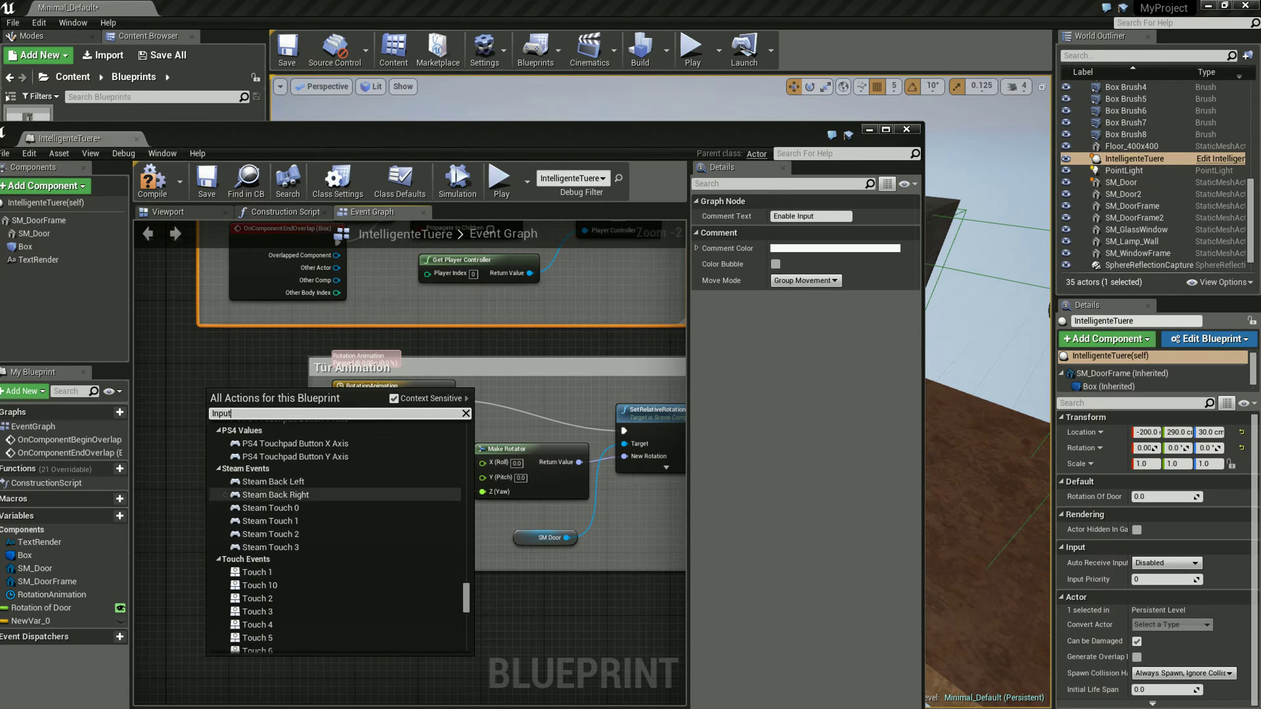
pyautogui.scroll(2, 224, 566)
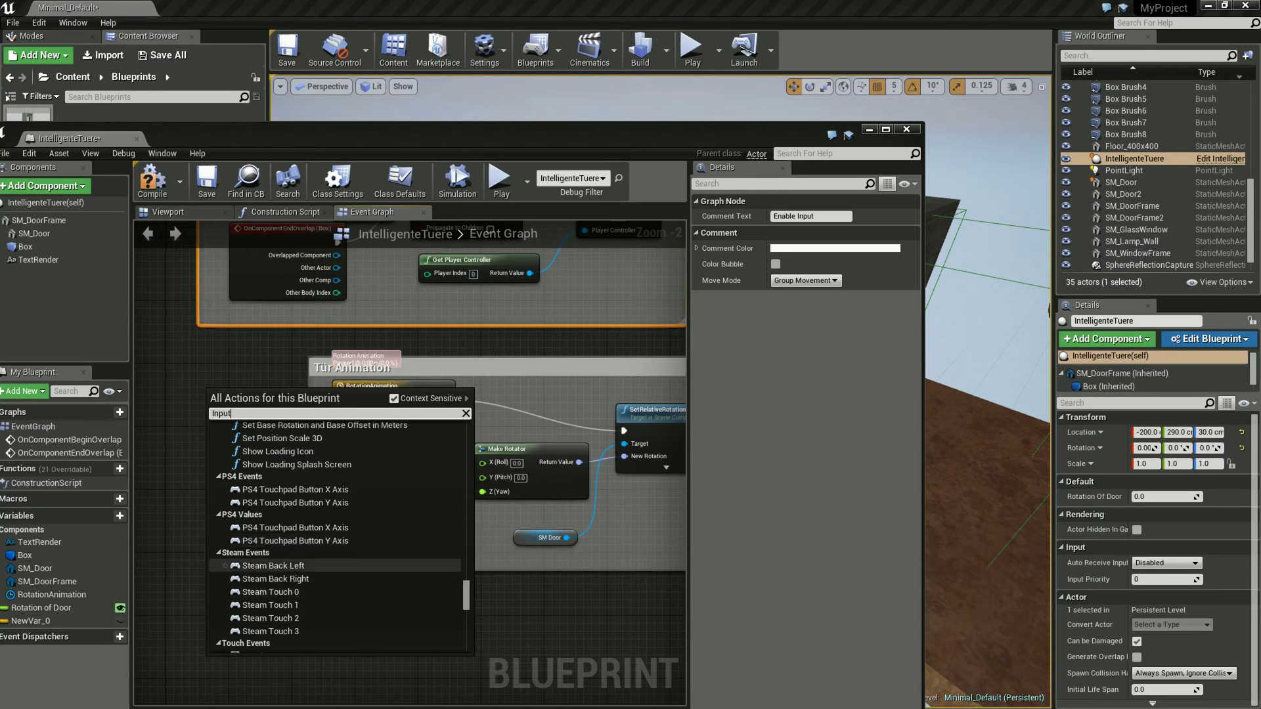
pyautogui.scroll(2, 224, 522)
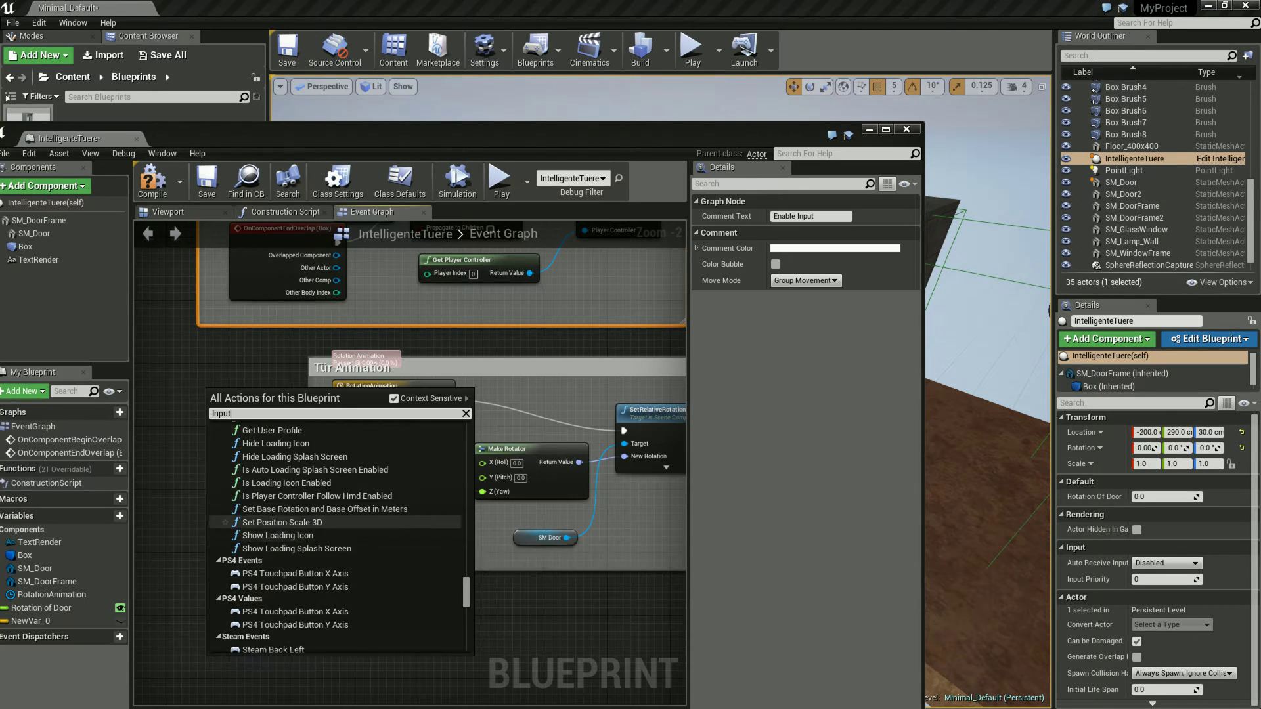
pyautogui.scroll(2, 225, 522)
pyautogui.scroll(2, 225, 512)
pyautogui.scroll(2, 225, 503)
pyautogui.scroll(2, 225, 493)
pyautogui.scroll(2, 225, 493)
pyautogui.scroll(2, 225, 494)
pyautogui.scroll(2, 225, 496)
pyautogui.scroll(2, 225, 499)
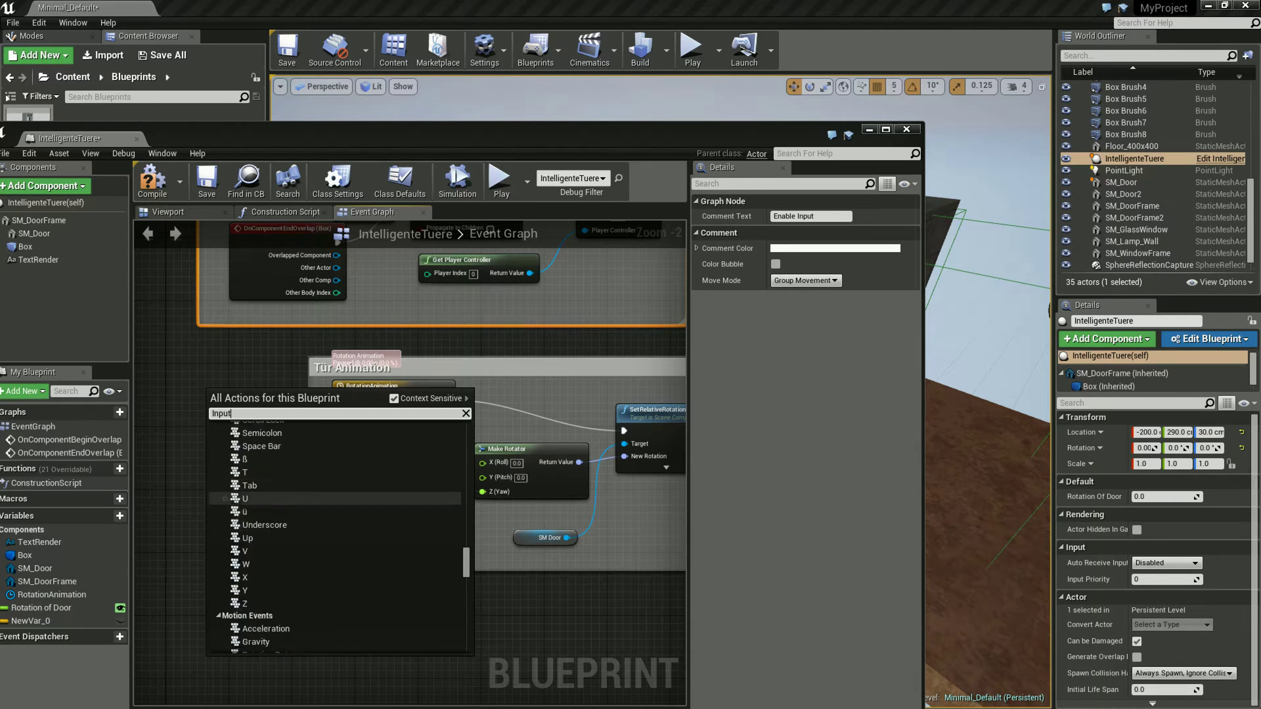
pyautogui.scroll(1, 224, 499)
pyautogui.scroll(1, 225, 500)
pyautogui.scroll(5, 225, 501)
pyautogui.scroll(5, 224, 505)
pyautogui.scroll(5, 224, 511)
pyautogui.scroll(5, 225, 516)
pyautogui.scroll(3, 225, 517)
pyautogui.scroll(3, 225, 513)
pyautogui.scroll(3, 225, 507)
pyautogui.scroll(3, 225, 498)
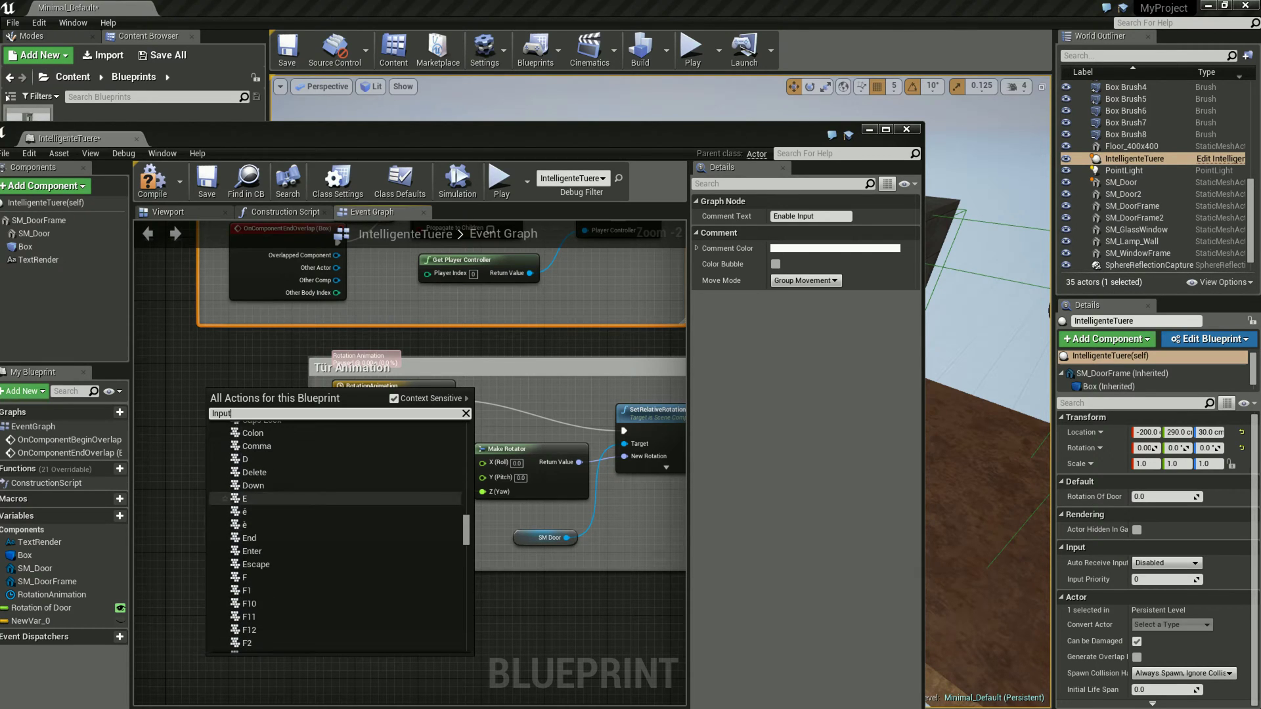
pyautogui.scroll(2, 224, 501)
pyautogui.scroll(1, 224, 502)
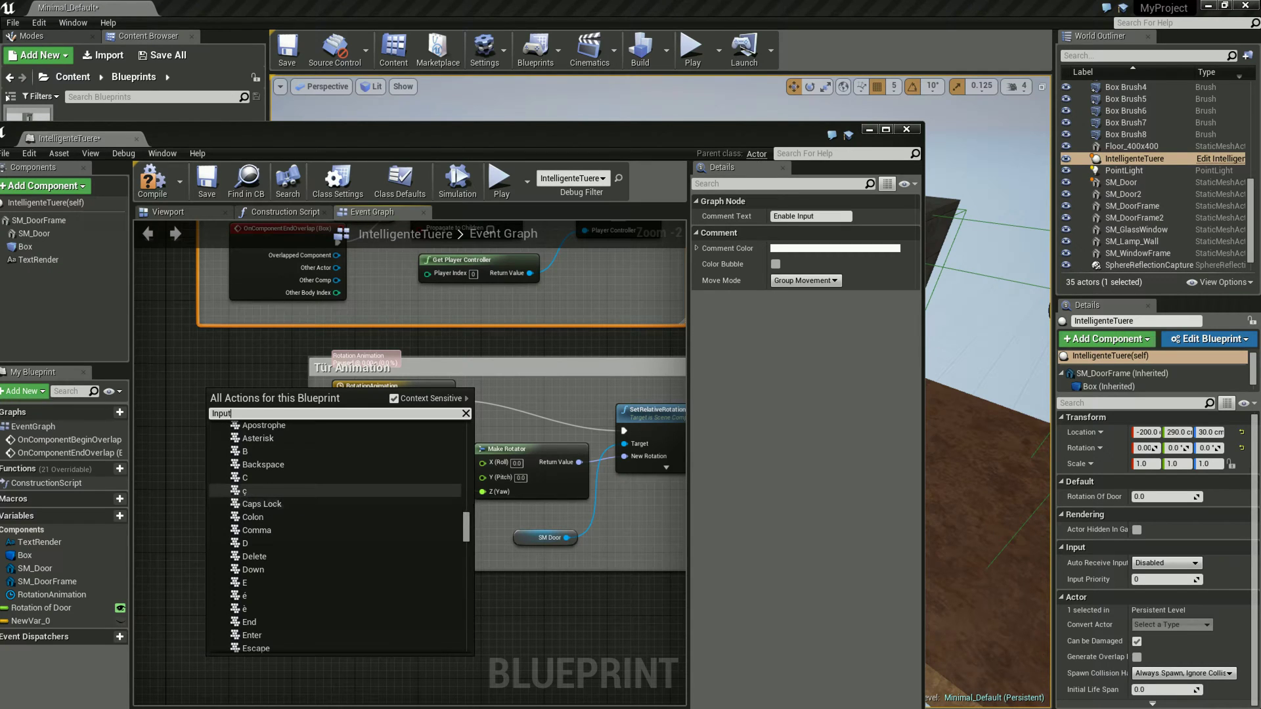
pyautogui.scroll(-1, 225, 528)
pyautogui.scroll(-2, 225, 529)
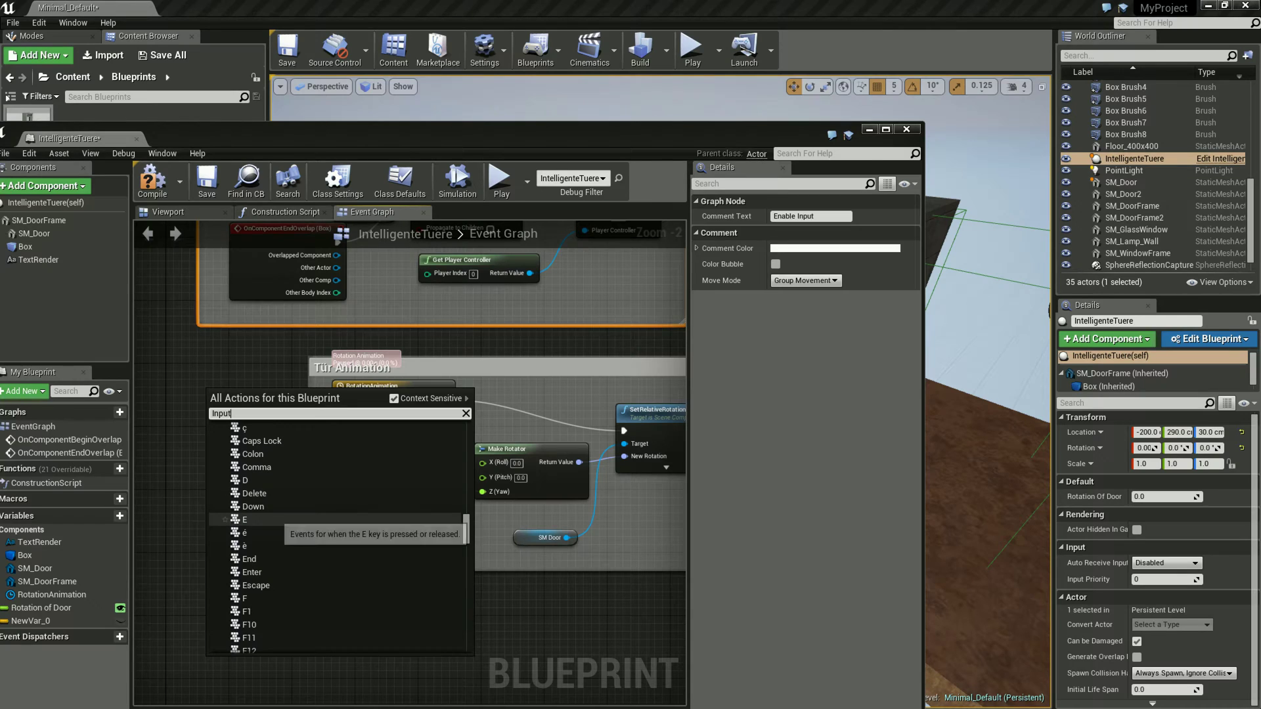
pyautogui.click(244, 520)
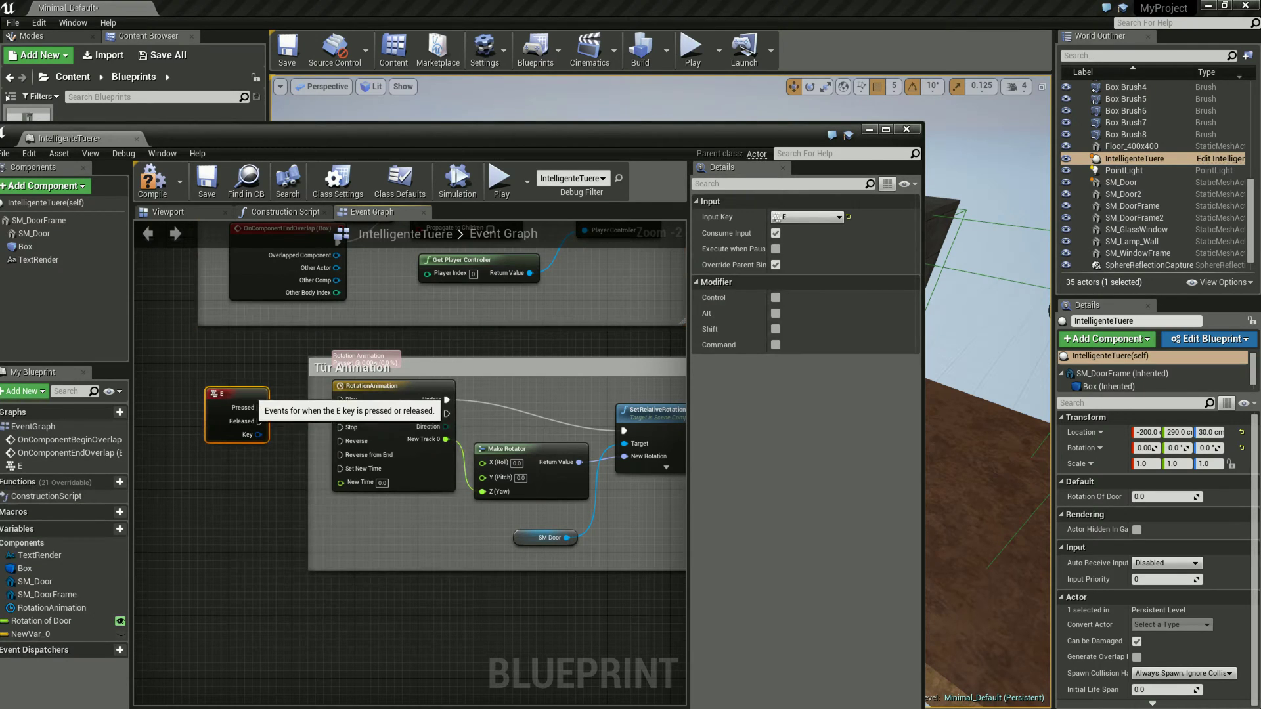
# Step: Wire E Pressed to RotationAnimation's Play and E Released to its Reverse input
pyautogui.moveTo(217, 394); pyautogui.dragTo(216, 378)
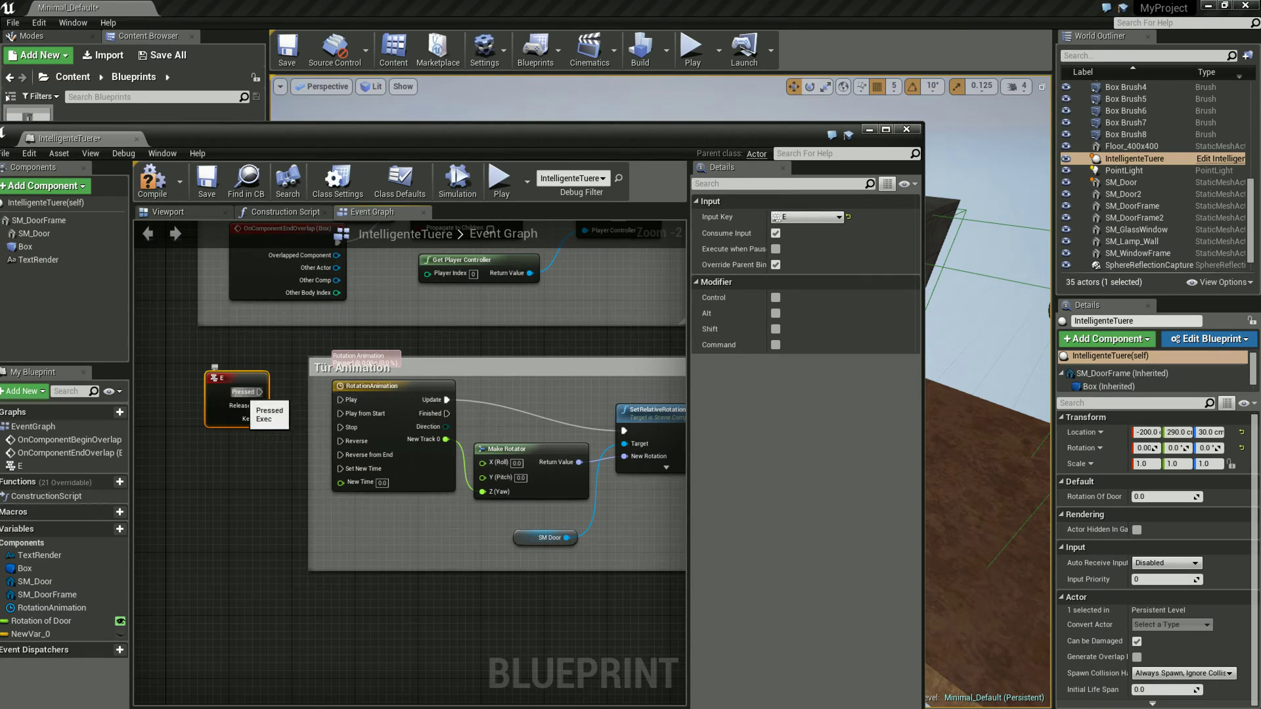
pyautogui.moveTo(260, 392); pyautogui.dragTo(339, 399)
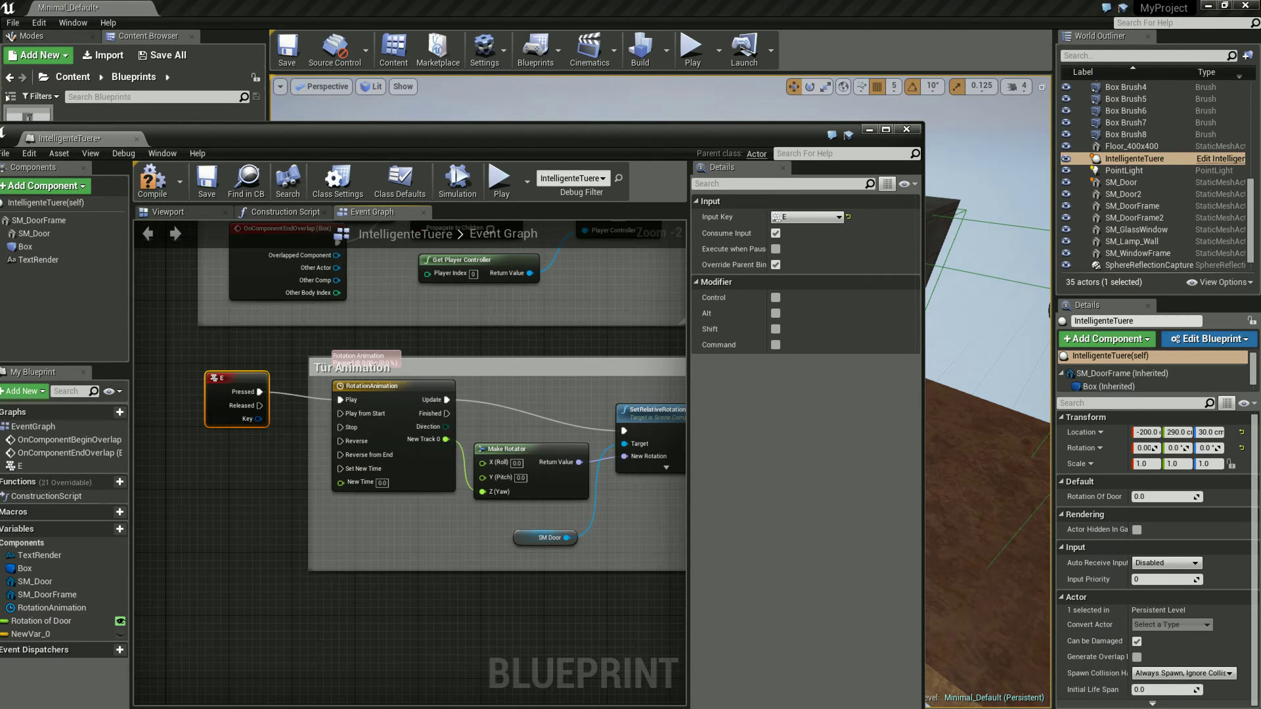
pyautogui.moveTo(260, 405); pyautogui.dragTo(340, 440)
pyautogui.moveTo(237, 378); pyautogui.dragTo(236, 394)
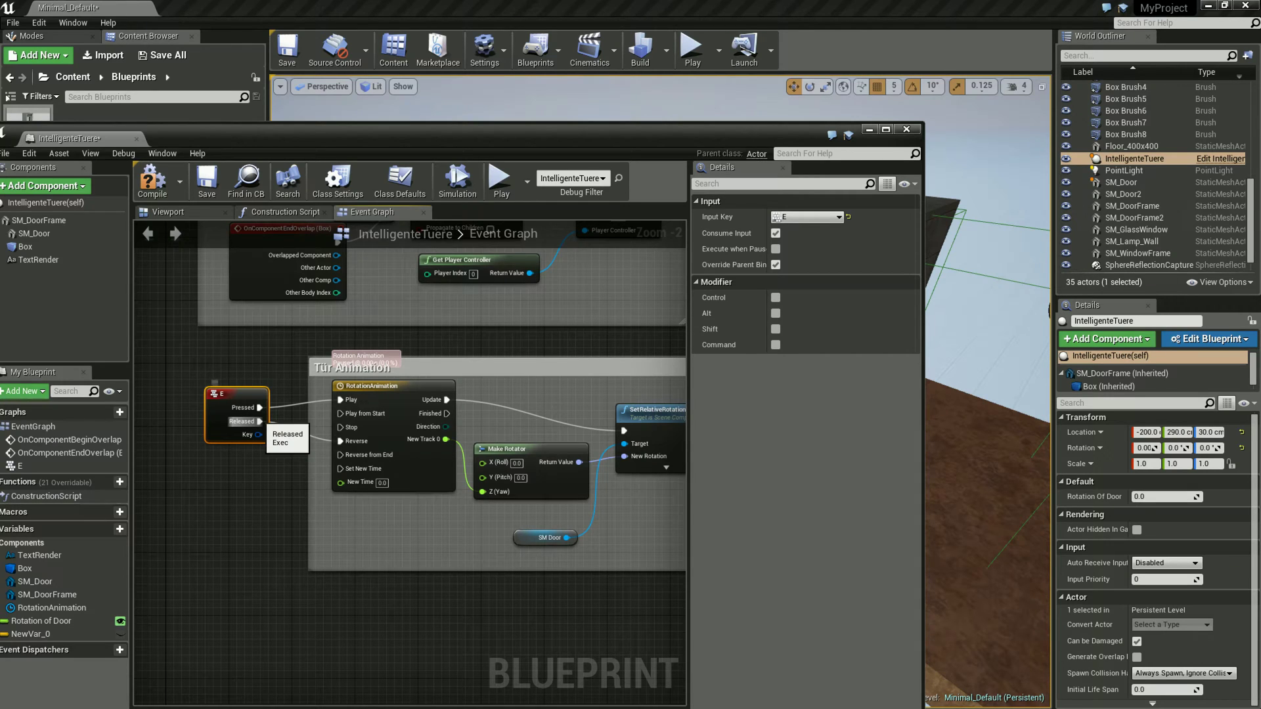
pyautogui.keyDown('alt'); pyautogui.click(260, 421); pyautogui.keyUp('alt')
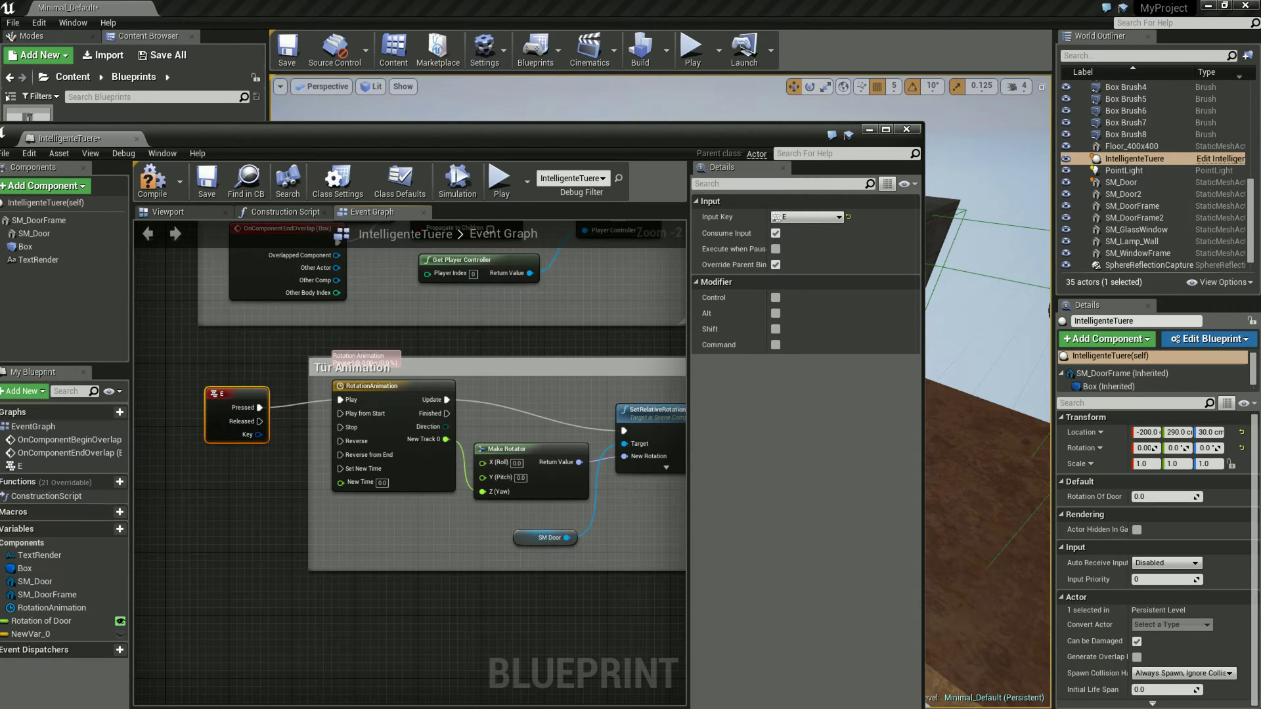
pyautogui.moveTo(223, 393); pyautogui.dragTo(231, 377)
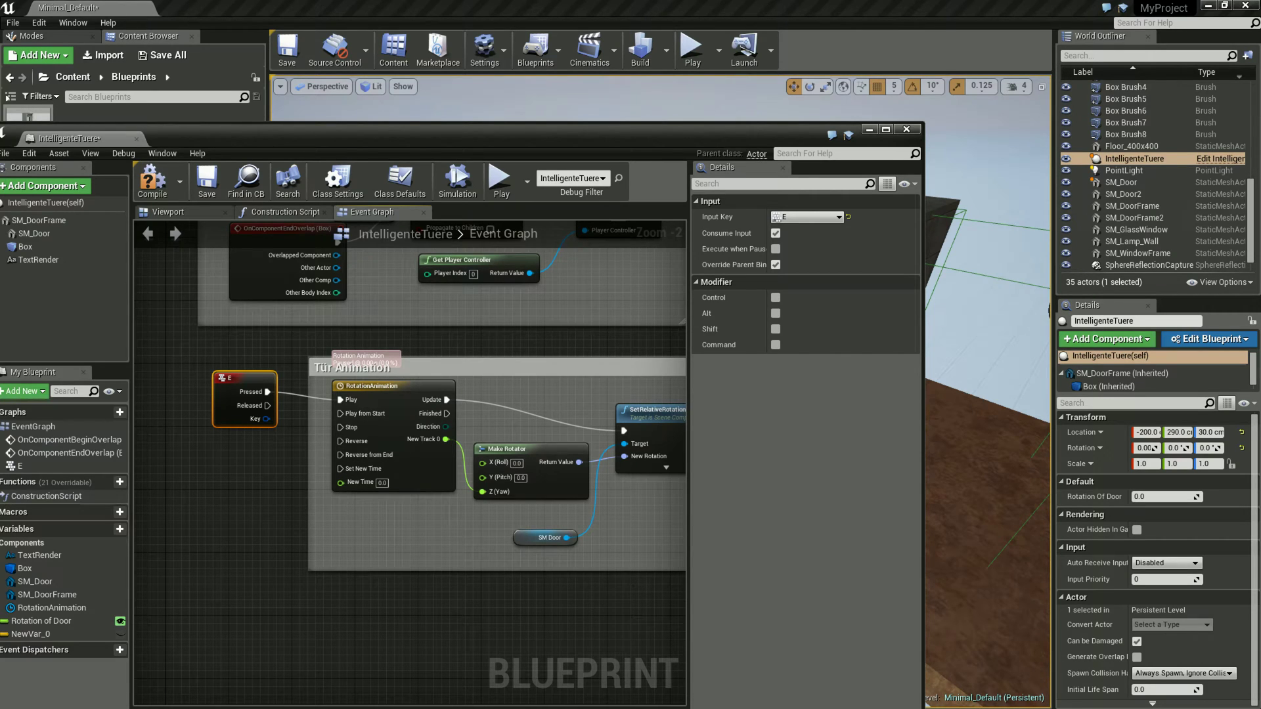
pyautogui.moveTo(267, 405); pyautogui.dragTo(340, 441)
# Step: Save the door blueprint
pyautogui.moveTo(410, 590); pyautogui.dragTo(359, 581, button='right')
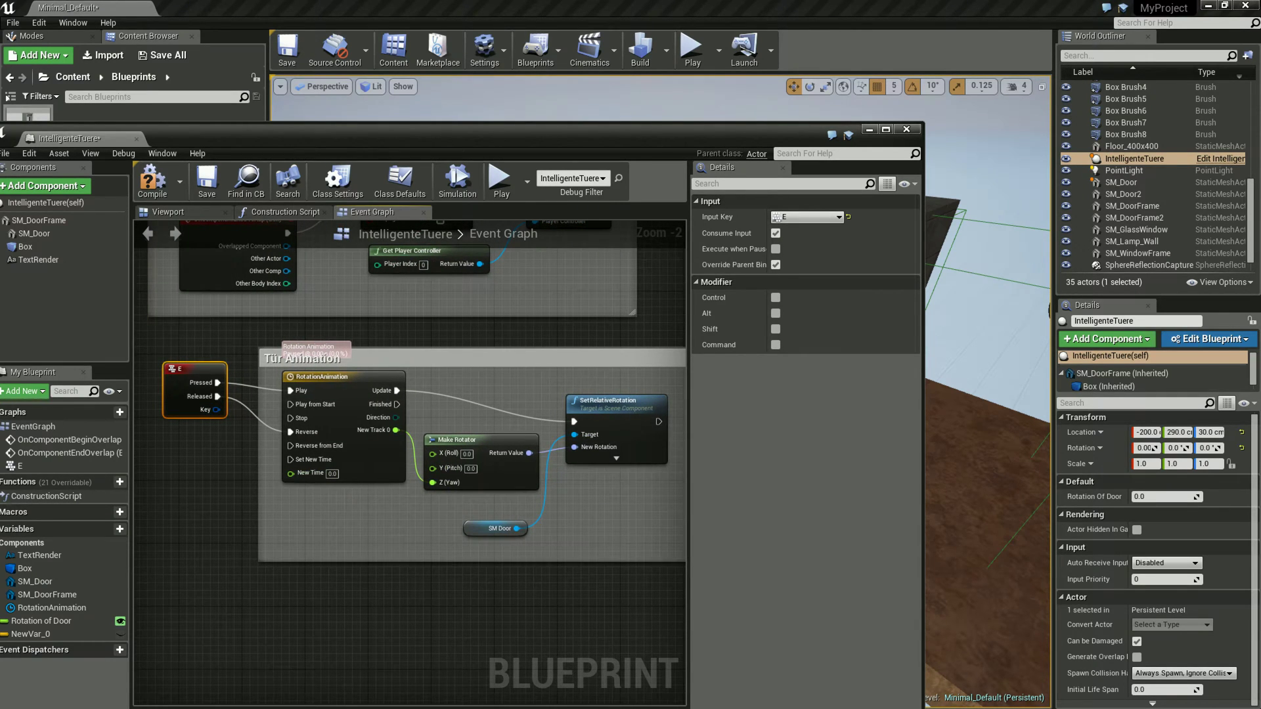
pyautogui.moveTo(579, 544); pyautogui.dragTo(557, 548, button='right')
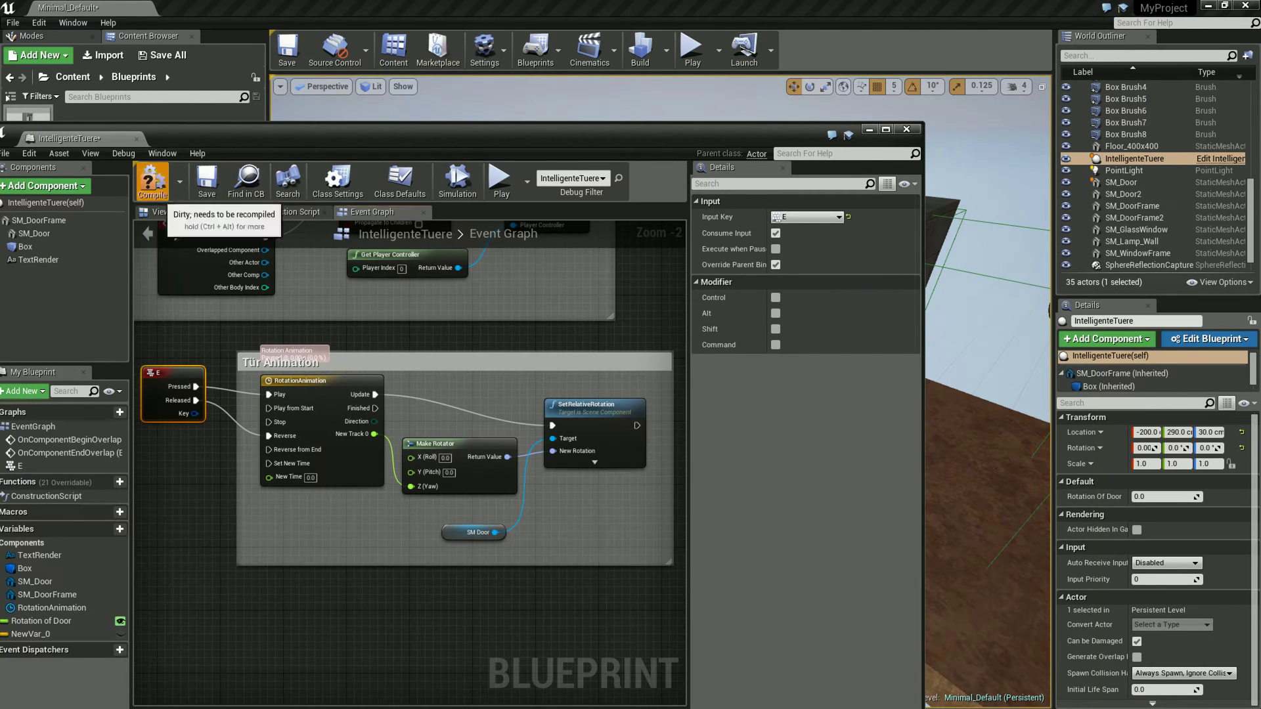
pyautogui.click(207, 181)
# Step: Start a Play-in-Editor test of the level with the game focused
pyautogui.moveTo(460, 135)
pyautogui.mouseDown()
pyautogui.moveTo(428, 519)
pyautogui.moveTo(403, 578)
pyautogui.mouseUp()
pyautogui.click(690, 47)
pyautogui.click(656, 296)
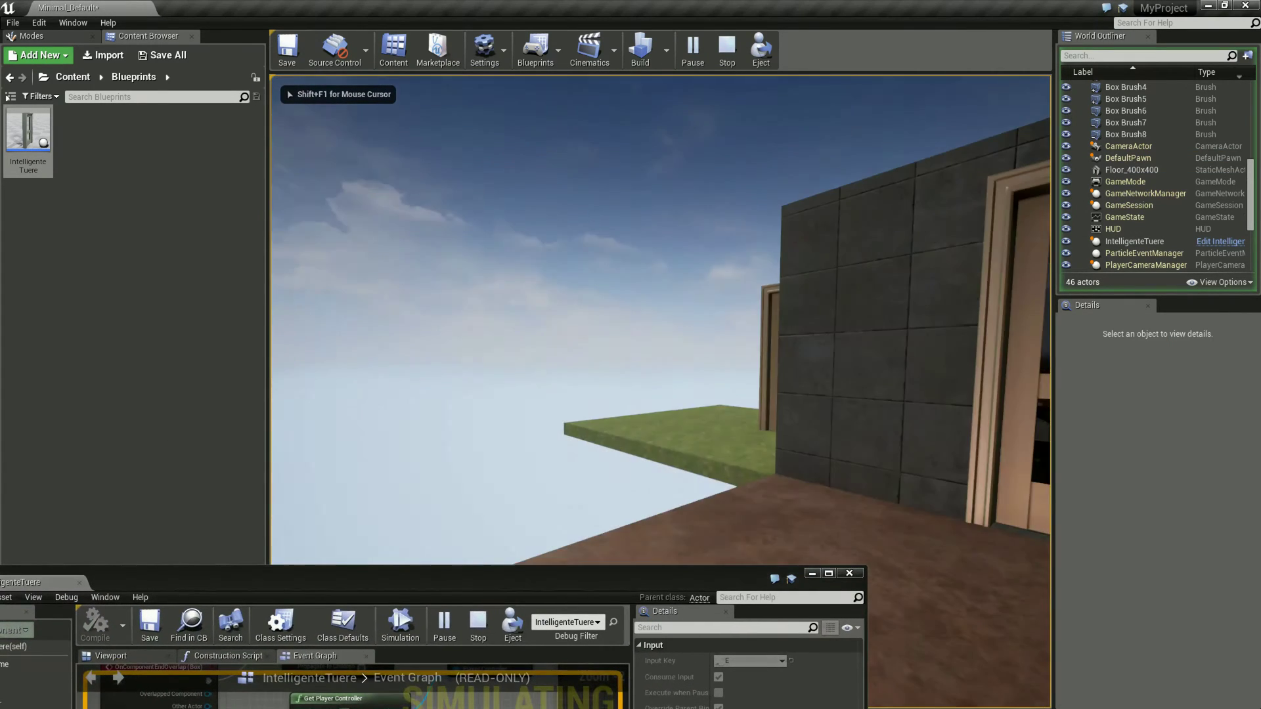
# Step: Walk up to the door, press E to swing it open, then E again to shut it
pyautogui.press('w')
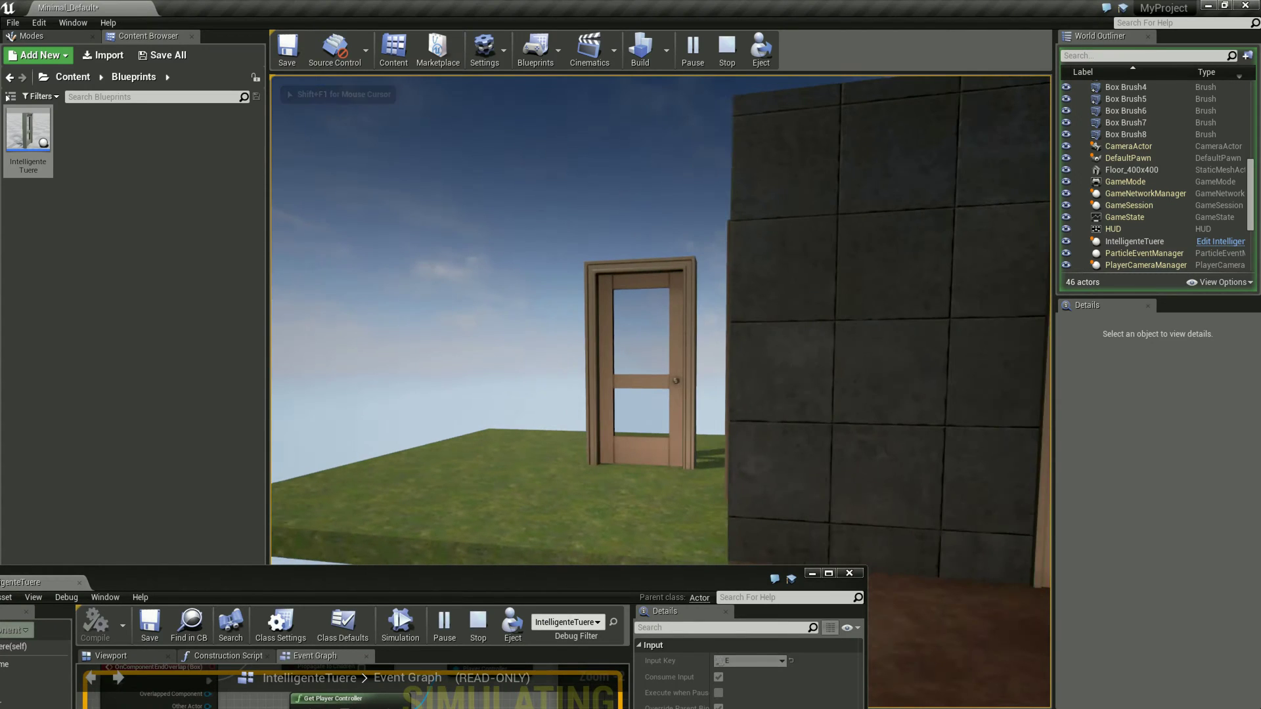
pyautogui.press('w')
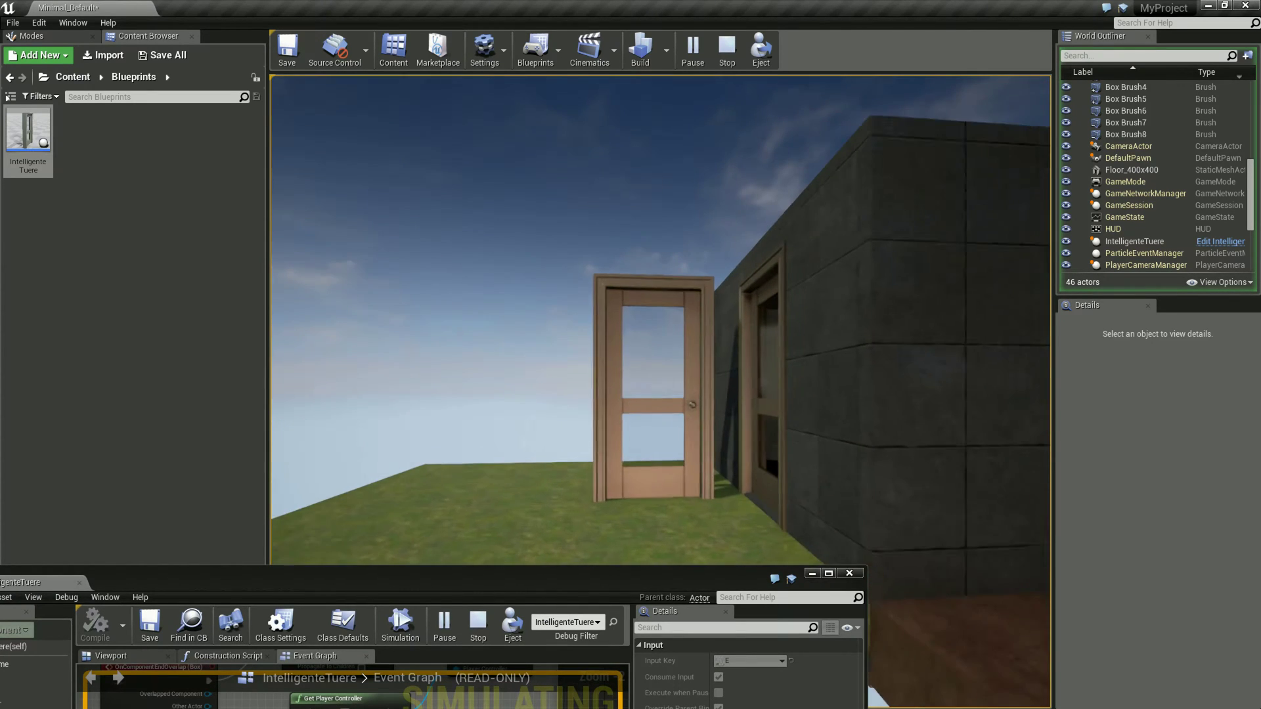
pyautogui.press('w')
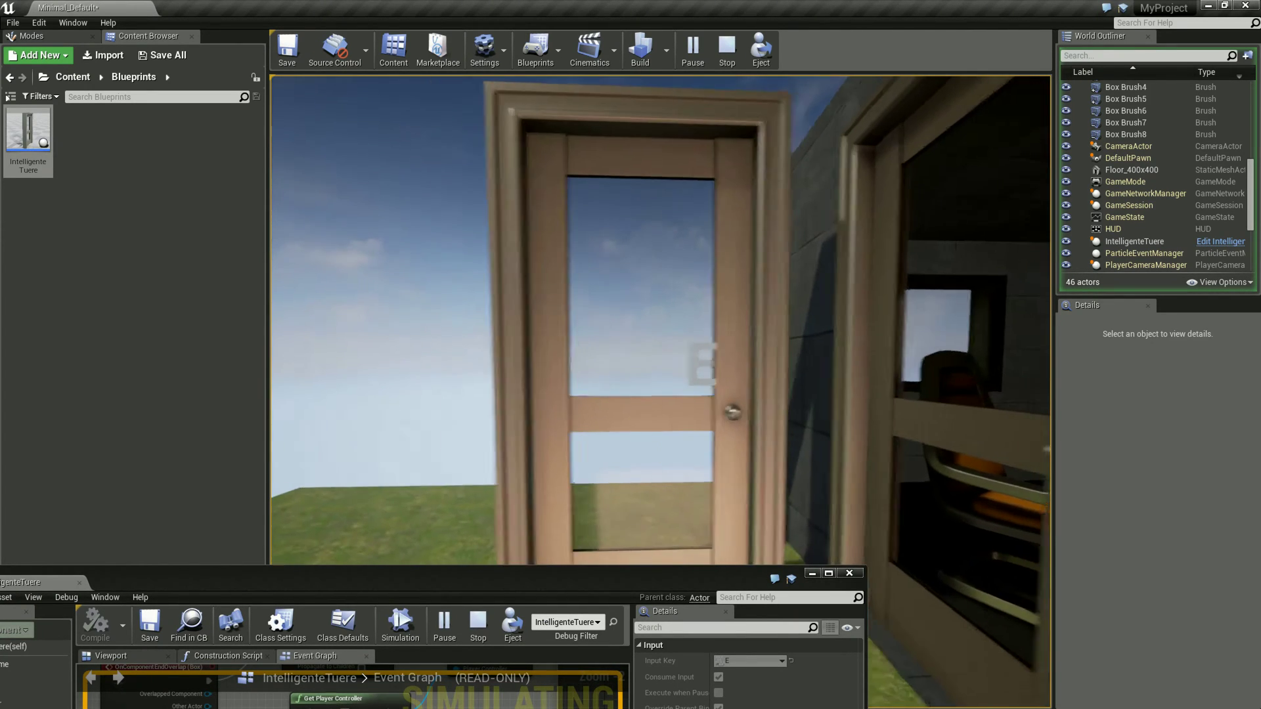
pyautogui.press('w')
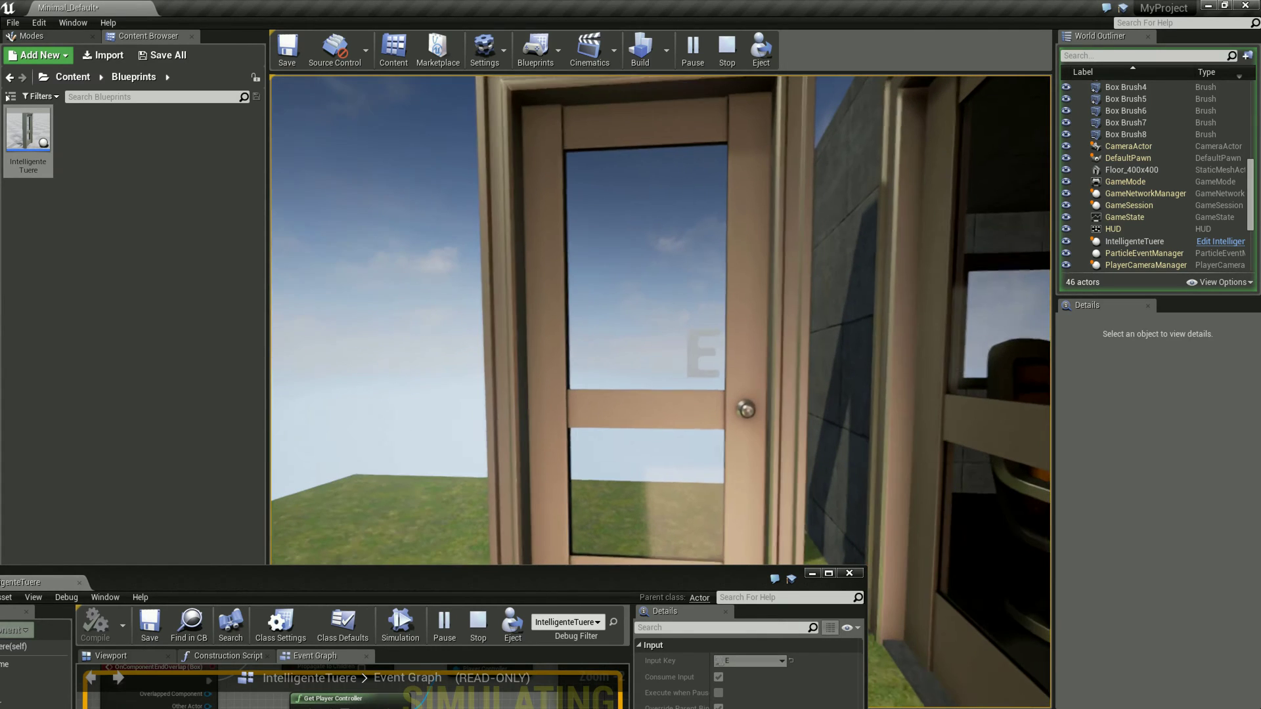
pyautogui.press('d')
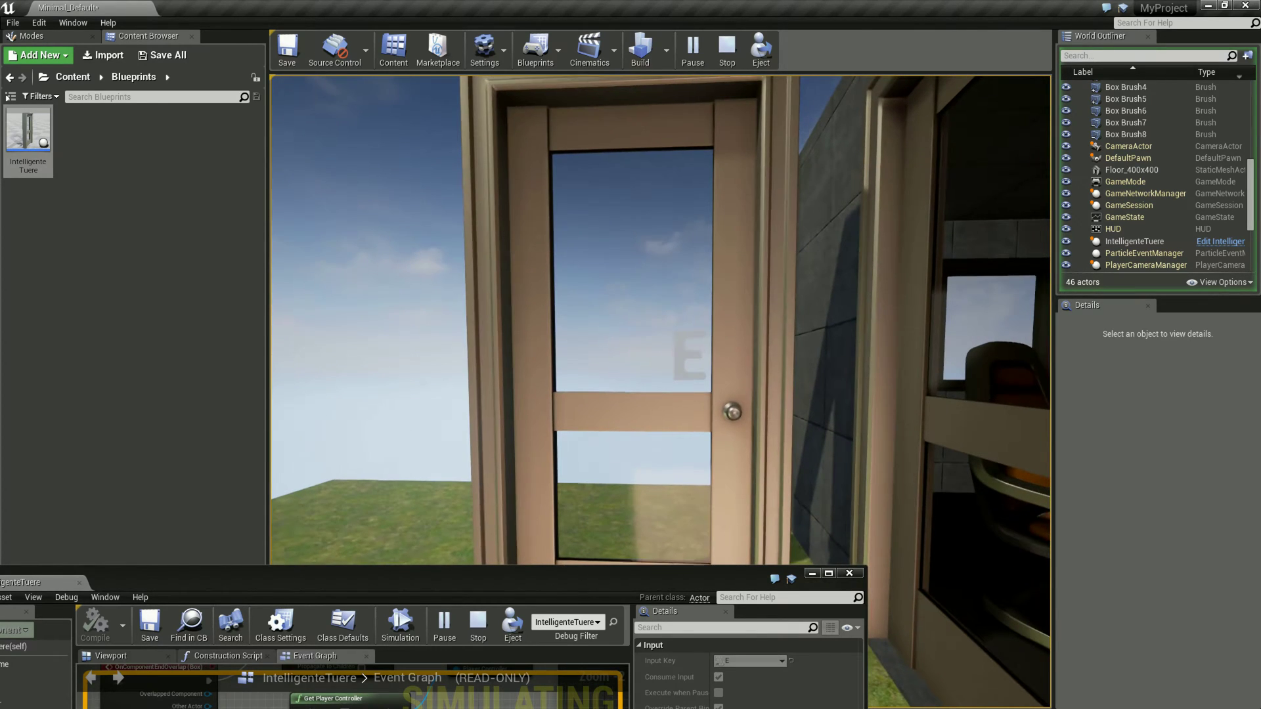
pyautogui.press('e')
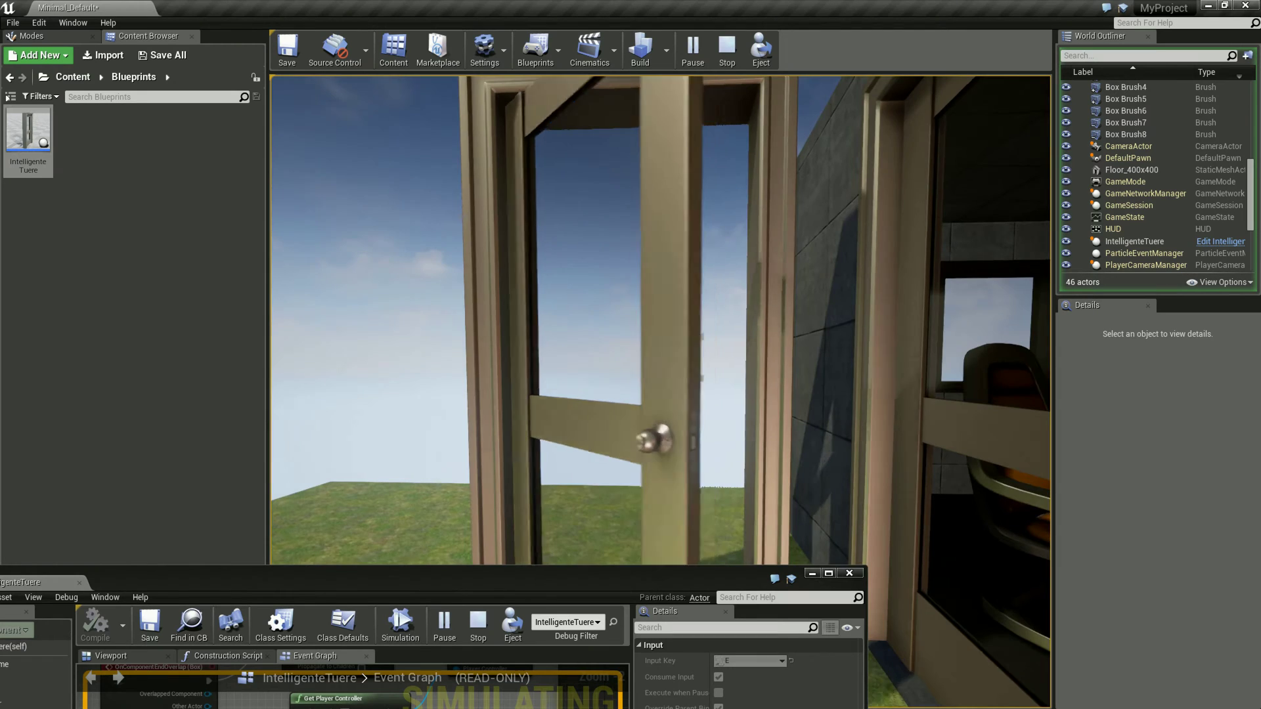
pyautogui.press('w')
pyautogui.press('s')
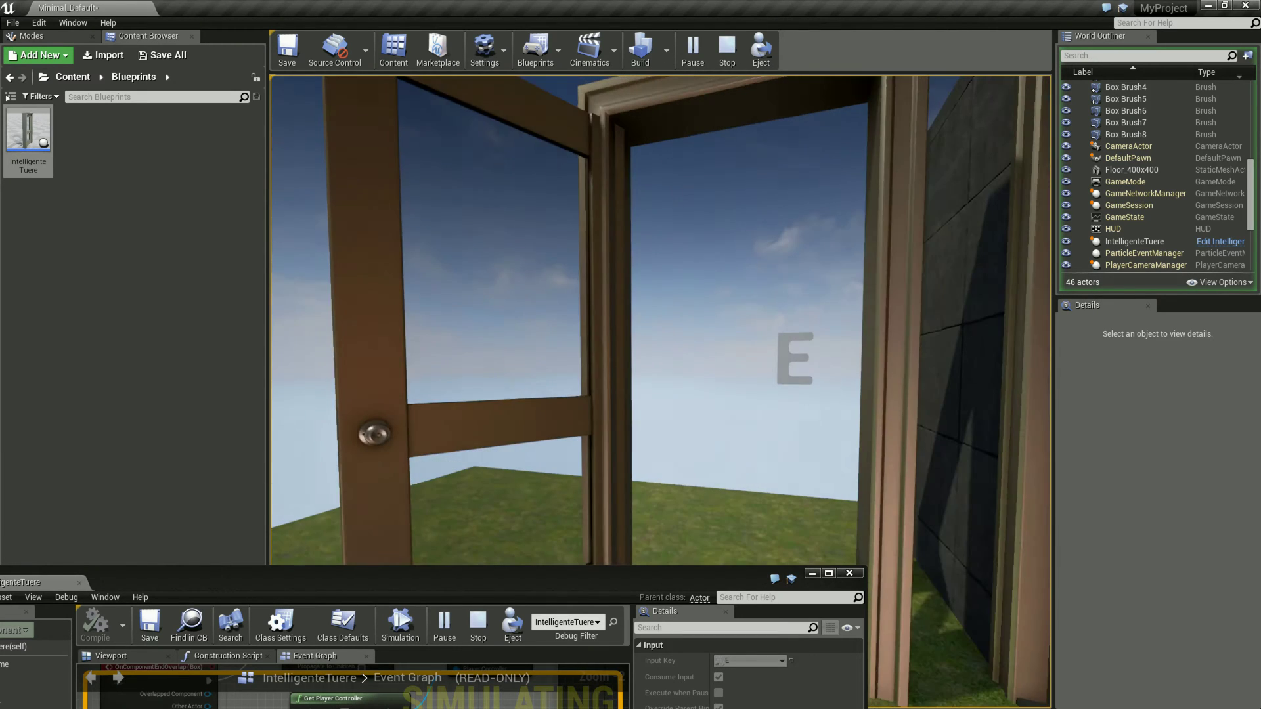
pyautogui.press('e')
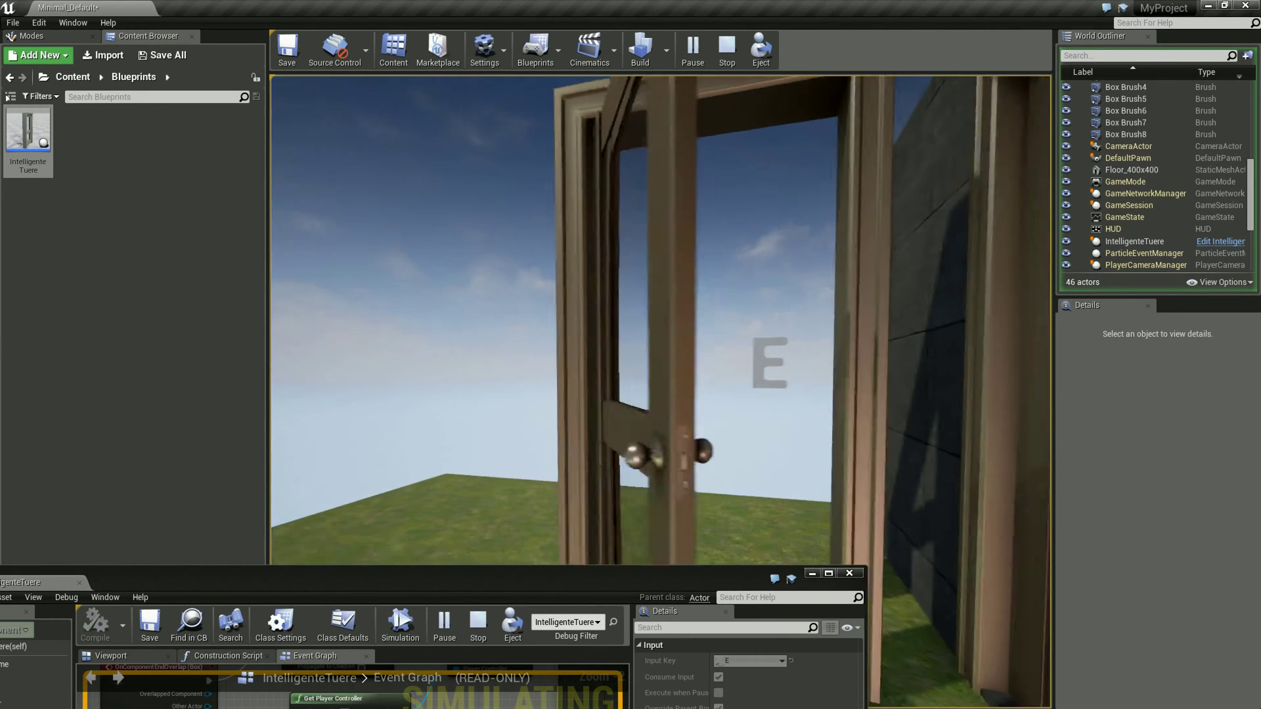
# Step: Walk through the open doorway and back, then approach the two doors
pyautogui.press('w')
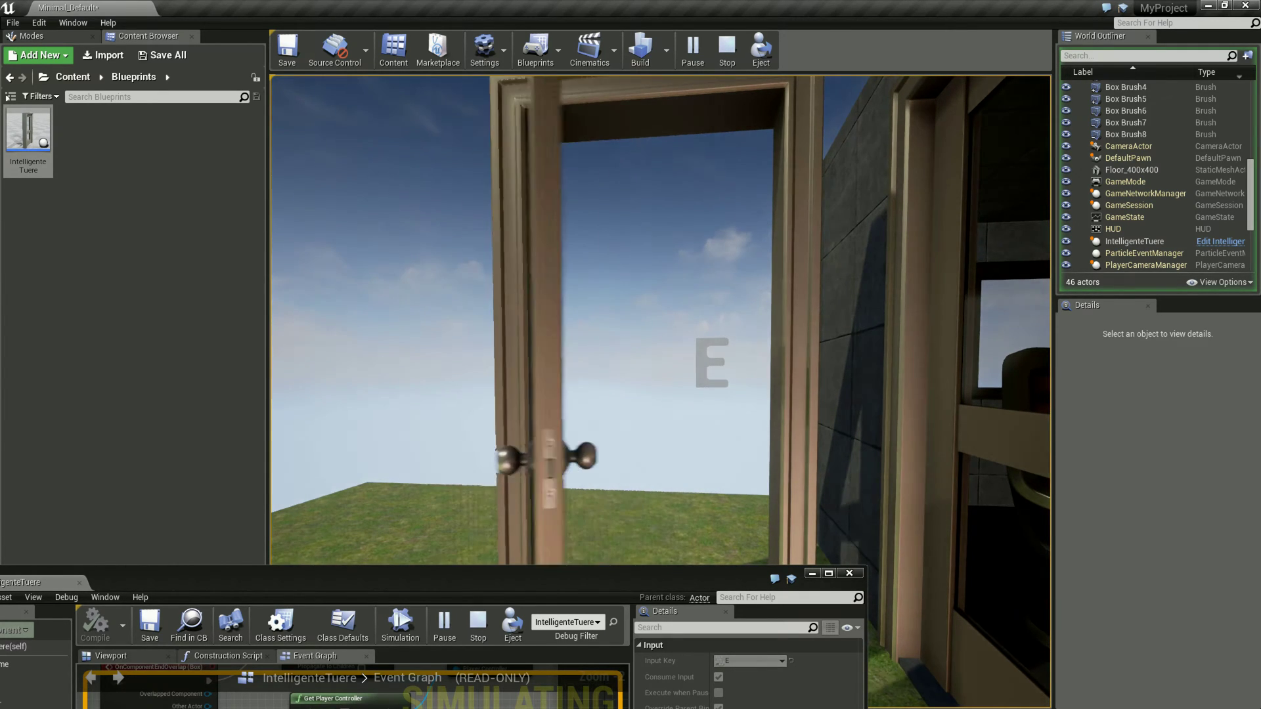
pyautogui.press('w')
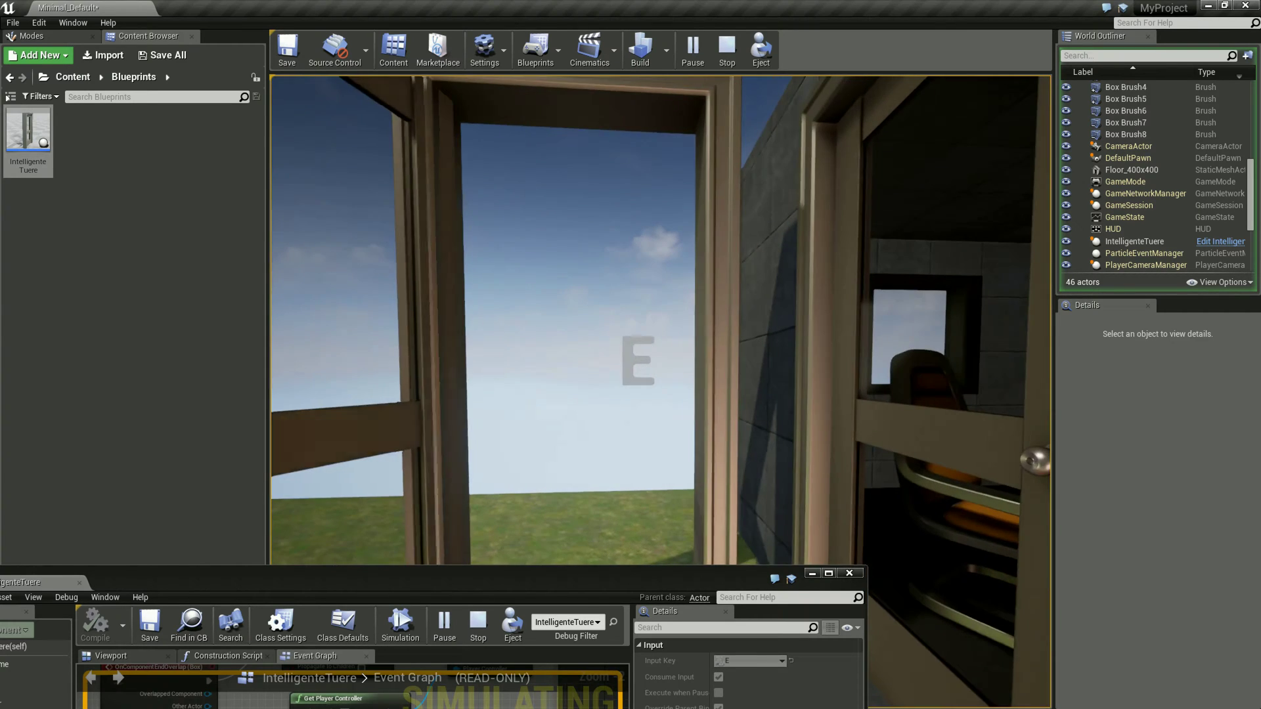
pyautogui.press('w')
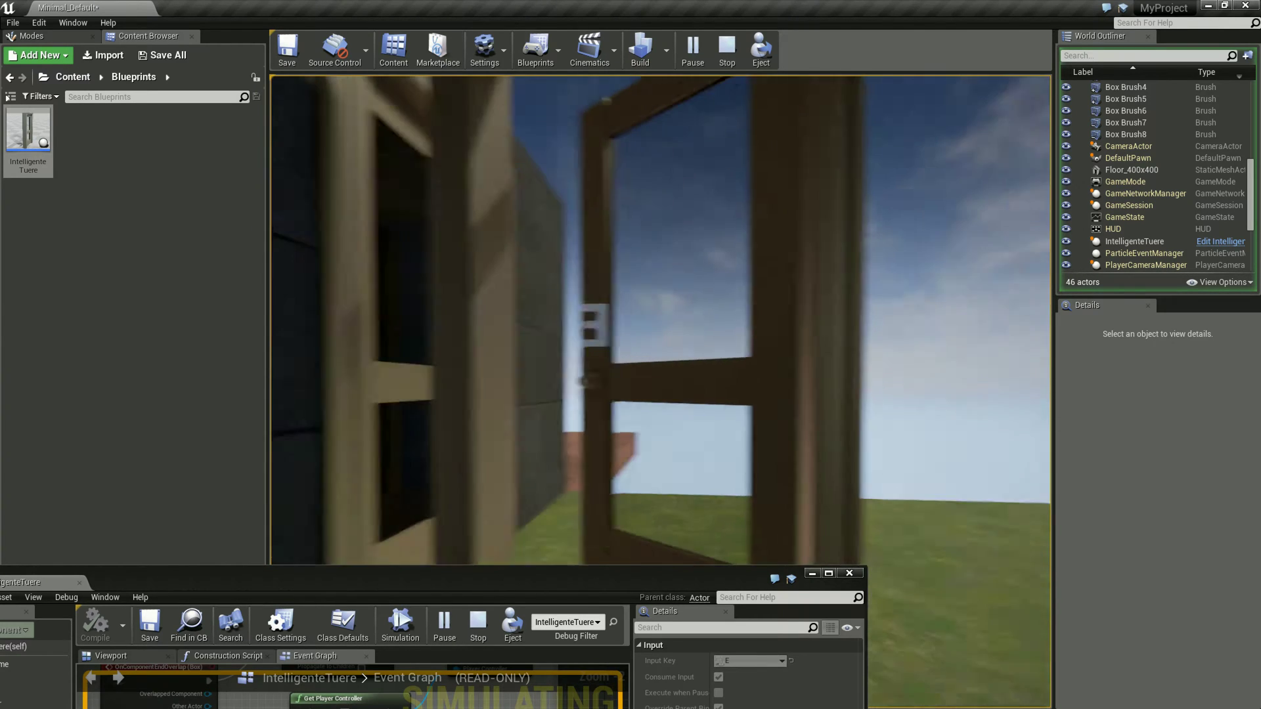
pyautogui.press('w')
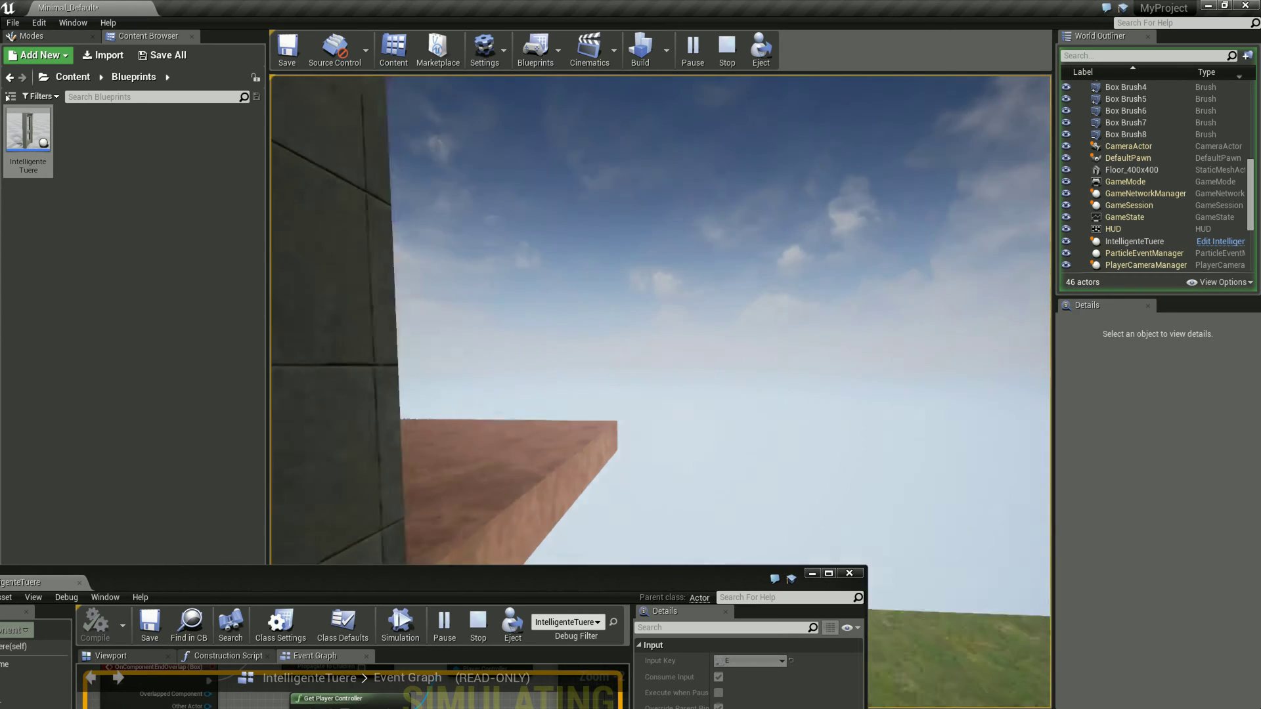
pyautogui.press('w')
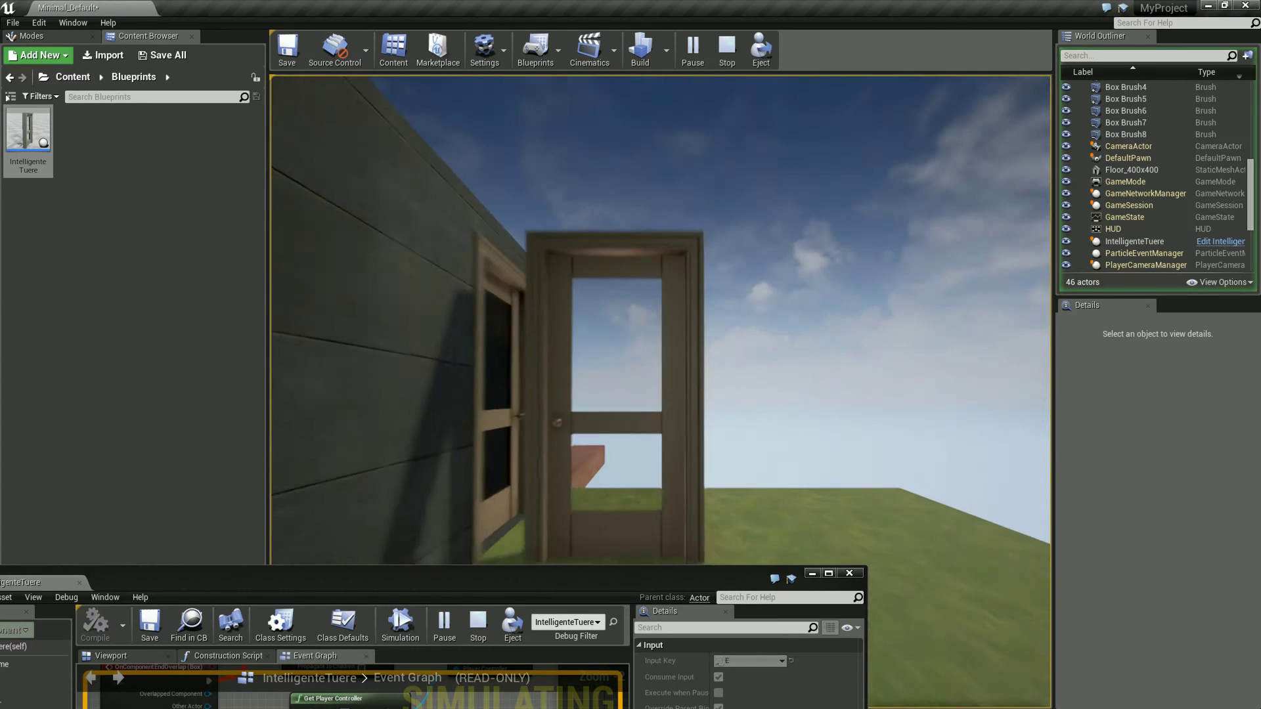
pyautogui.press('s')
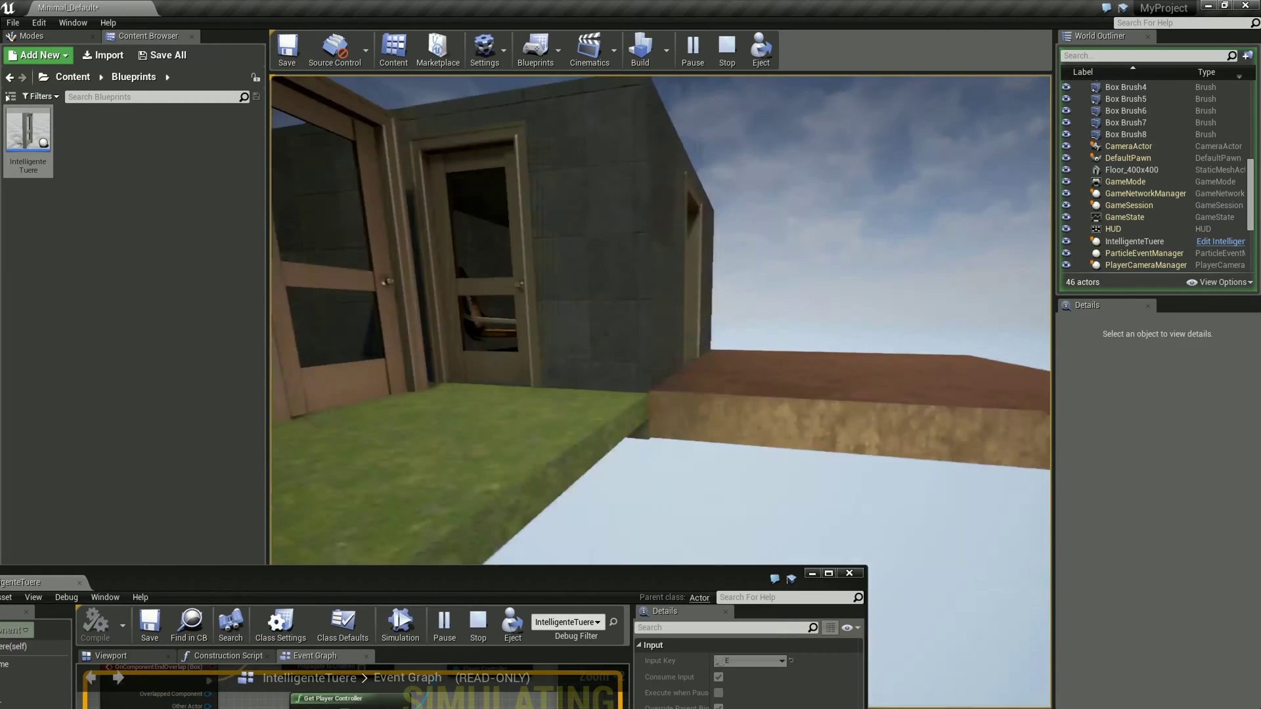
pyautogui.press('w')
pyautogui.press('w')
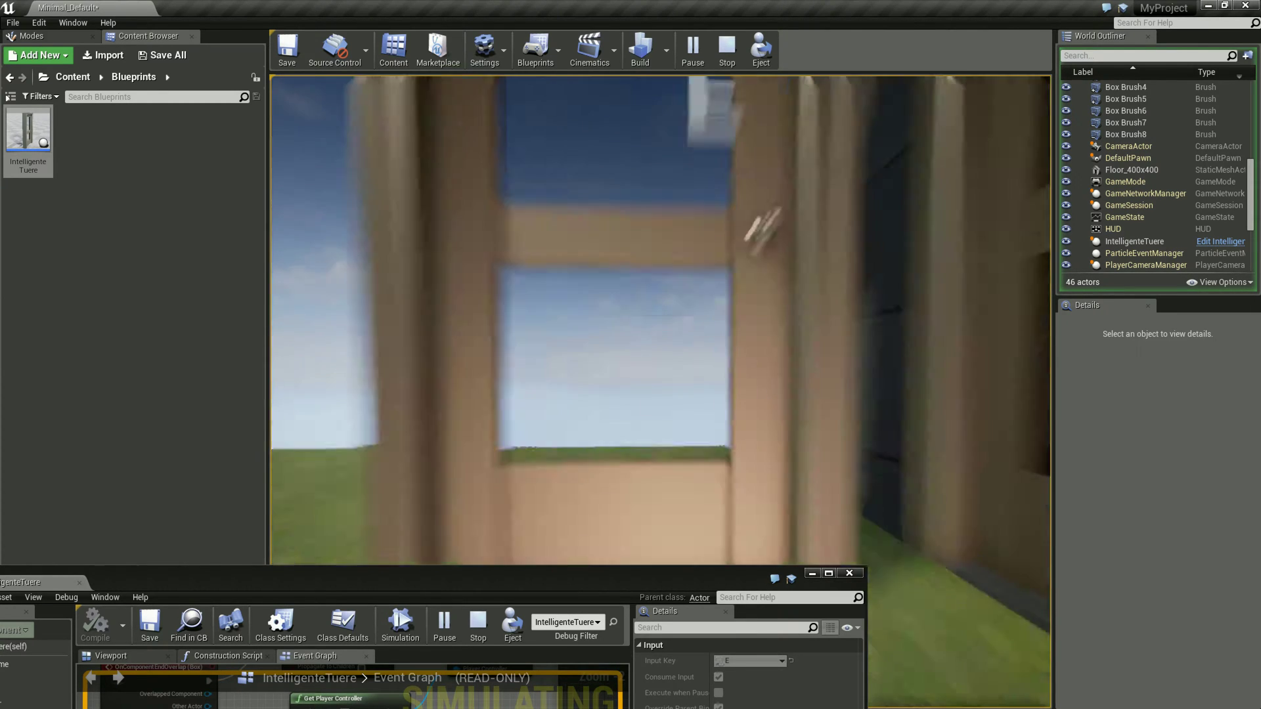